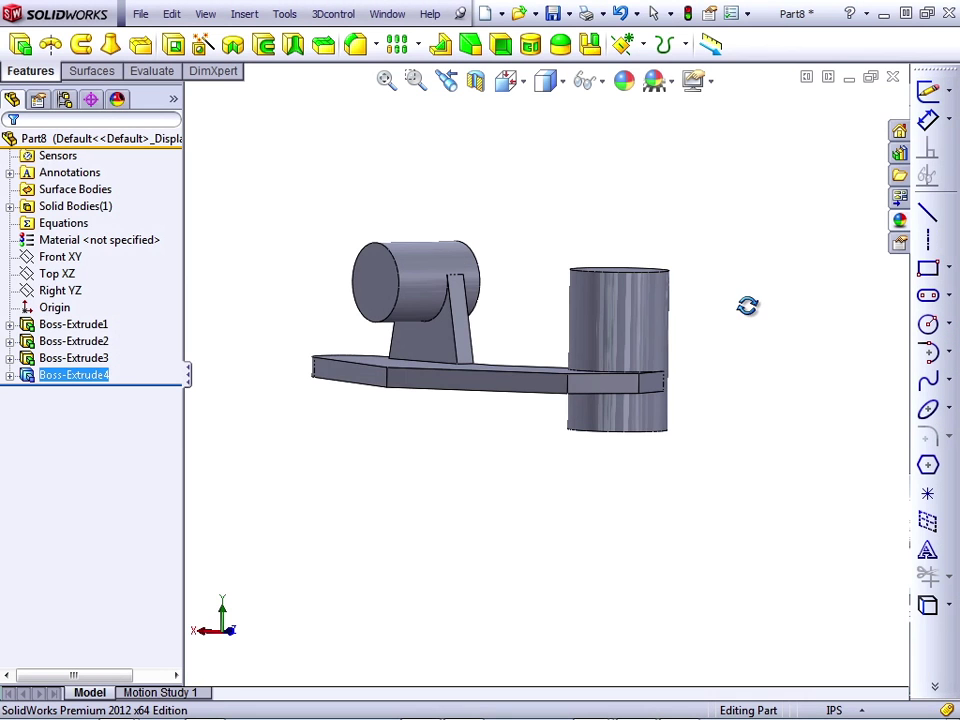
Orbit to an isometric view and start a new sketch on the Right YZ plane
{"action": "left_click_drag", "start_coordinate": [747, 305], "coordinate": [765, 358]}
{"action": "key", "text": "Escape"}
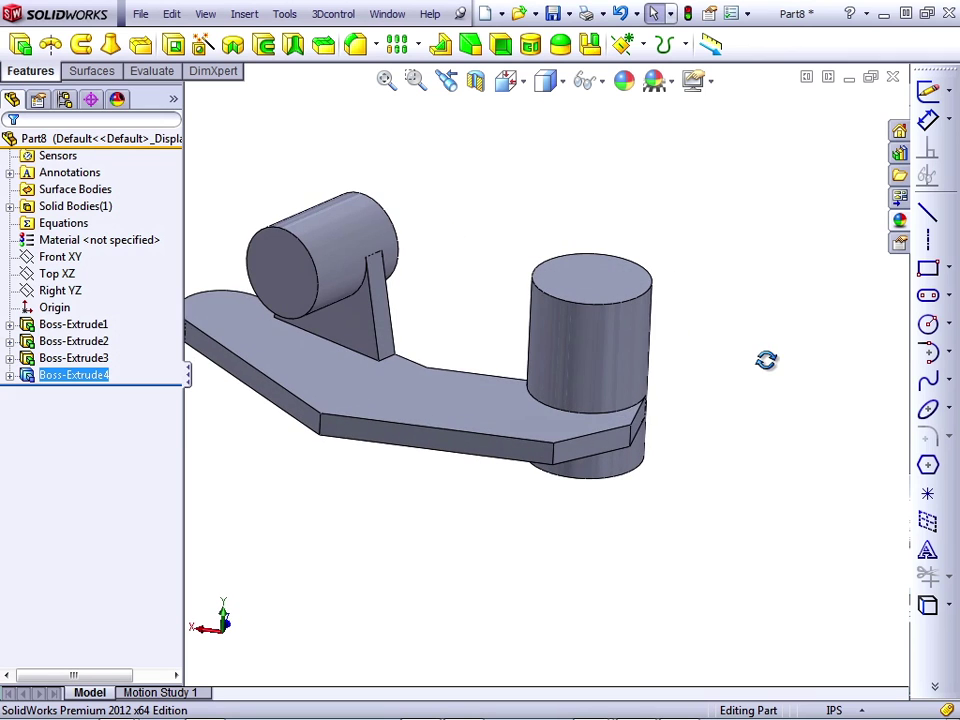
{"action": "scroll", "coordinate": [333, 388], "scroll_direction": "up", "scroll_amount": 3}
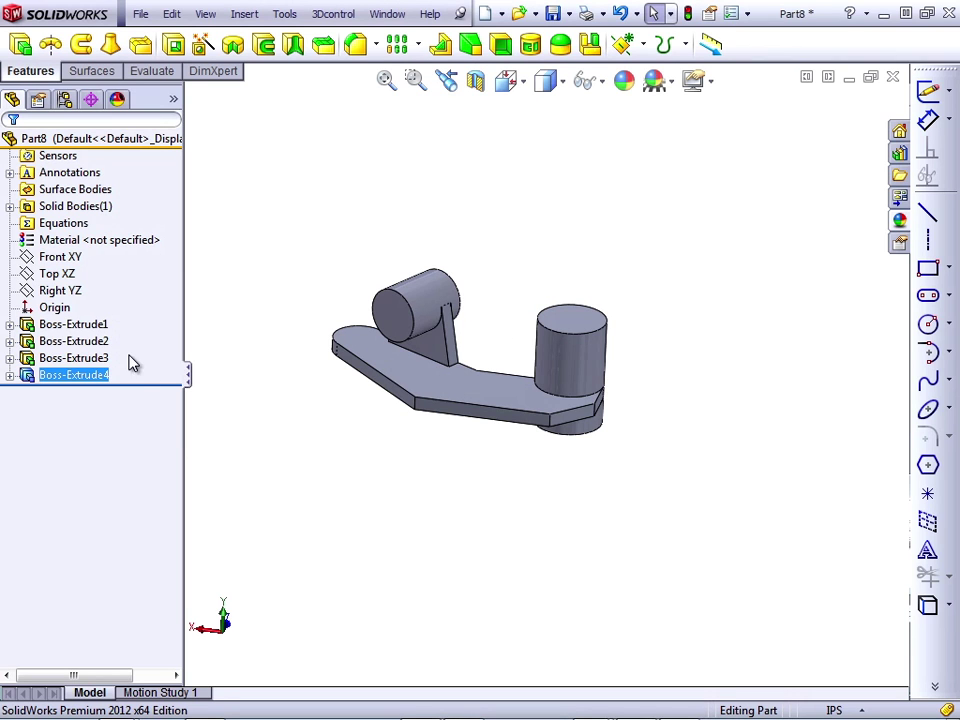
{"action": "left_click", "coordinate": [60, 290]}
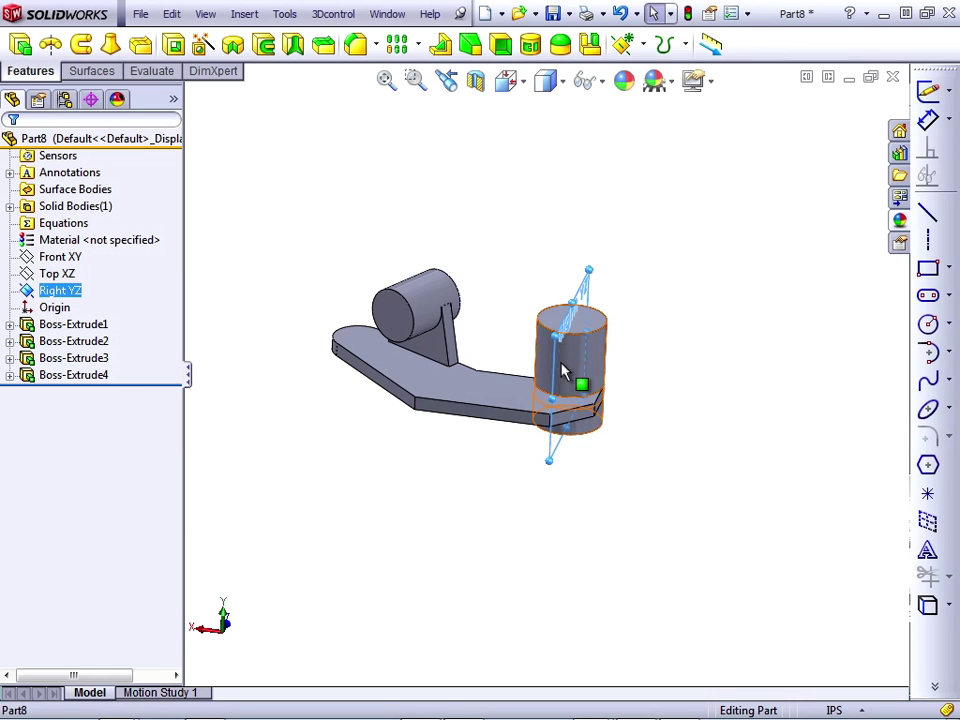
{"action": "middle_click_drag", "start_coordinate": [562, 372], "coordinate": [598, 482]}
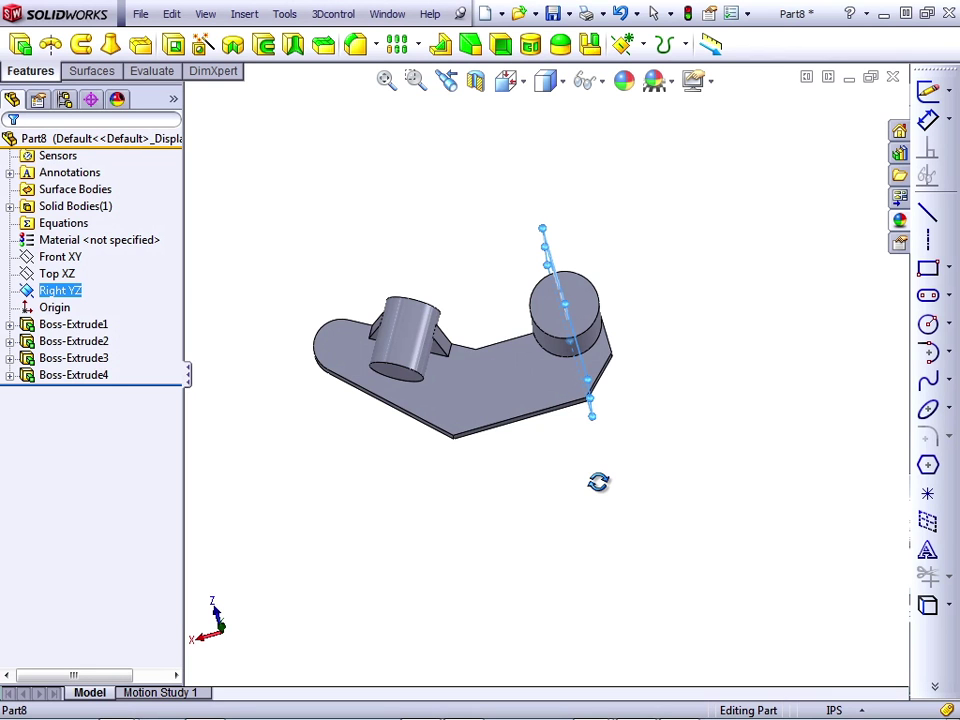
{"action": "middle_click_drag", "start_coordinate": [598, 482], "coordinate": [594, 418]}
{"action": "left_click", "coordinate": [55, 275], "text": "ctrl"}
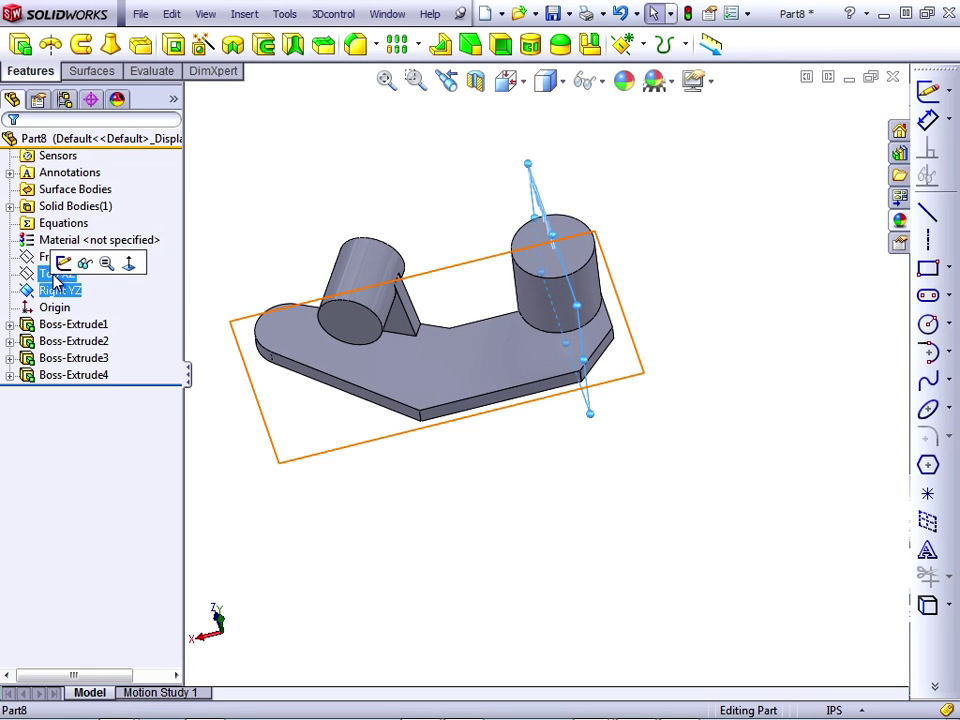
{"action": "left_click", "coordinate": [63, 263]}
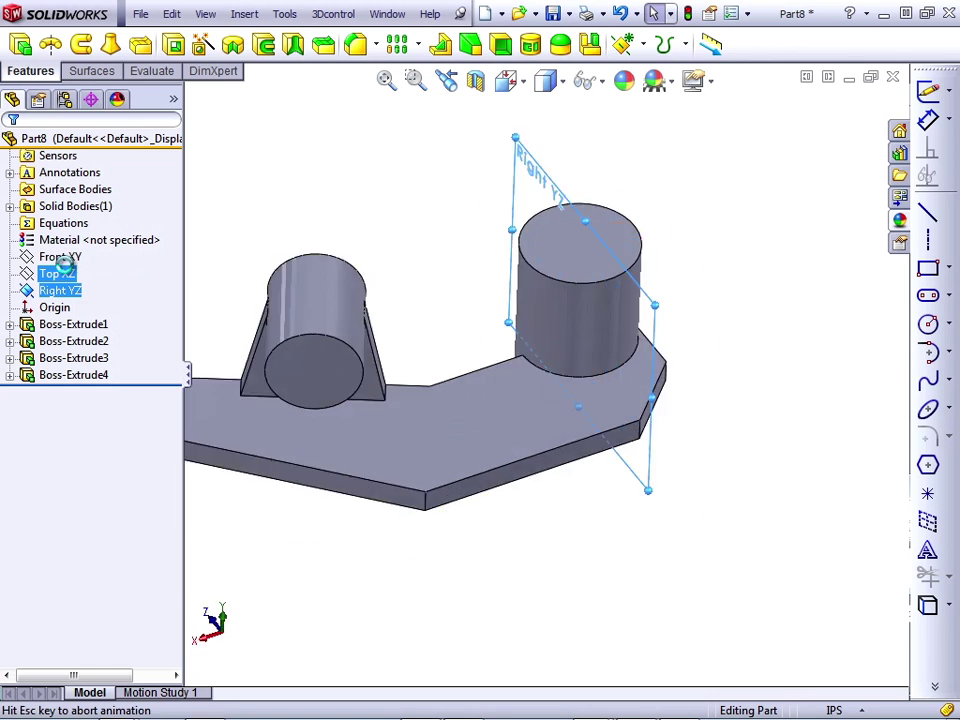
Draw a short horizontal line from the boss edge and a slanted line down to the base plate
{"action": "left_click", "coordinate": [928, 212]}
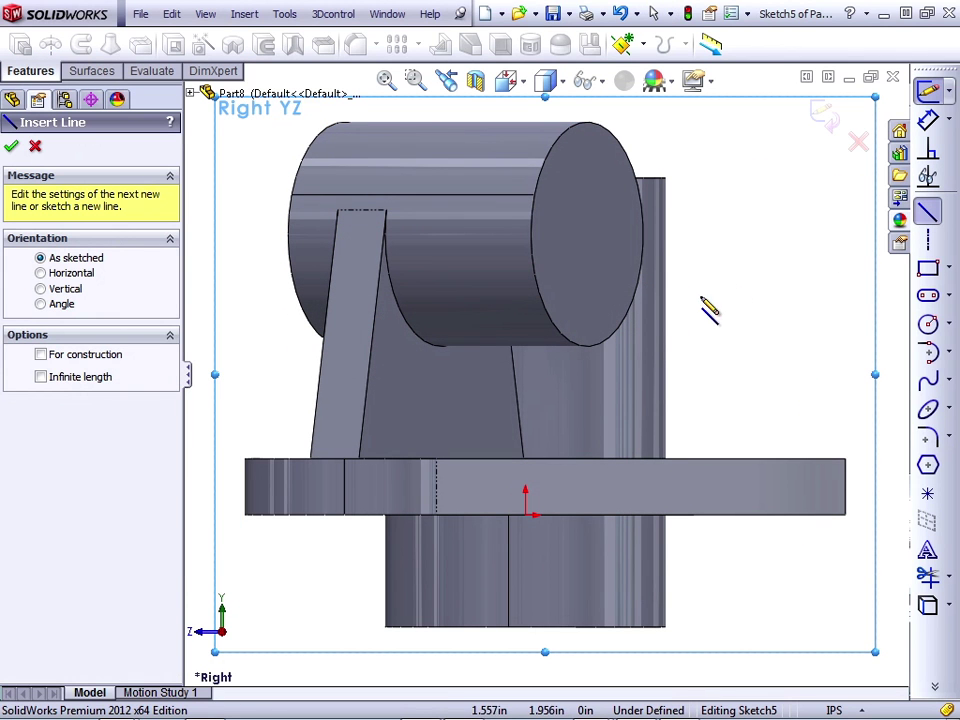
{"action": "left_click", "coordinate": [668, 339]}
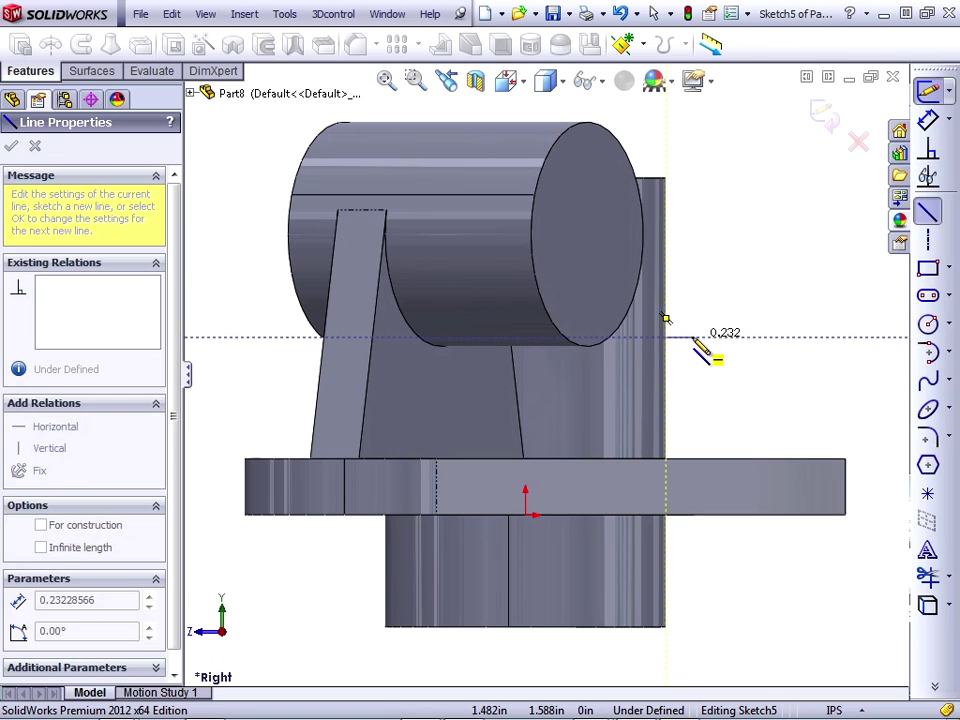
{"action": "left_click", "coordinate": [694, 337]}
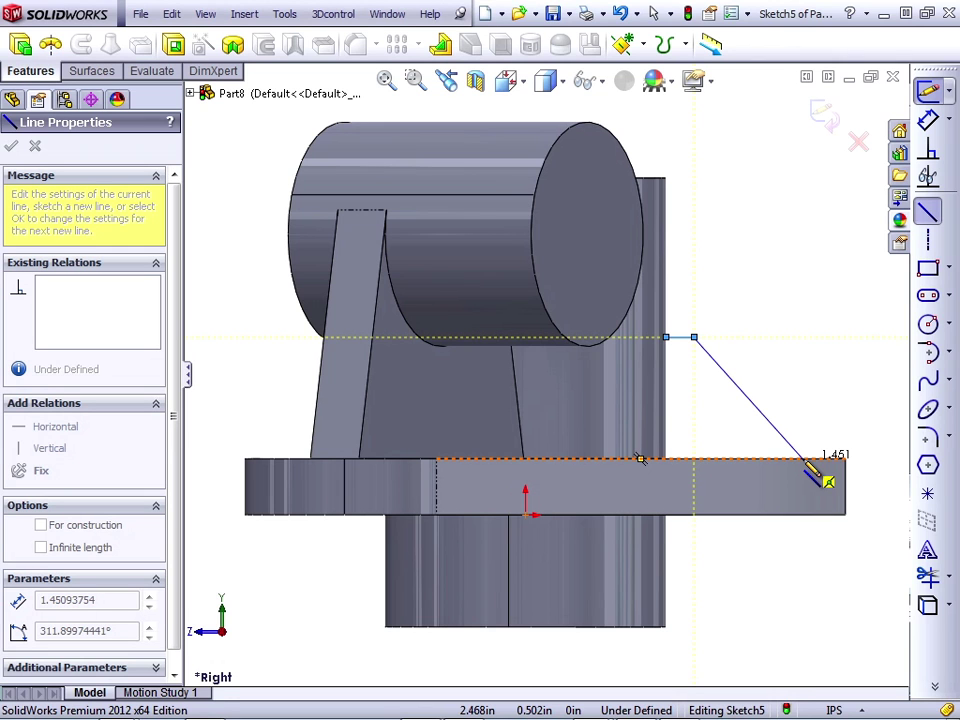
{"action": "double_click", "coordinate": [803, 464]}
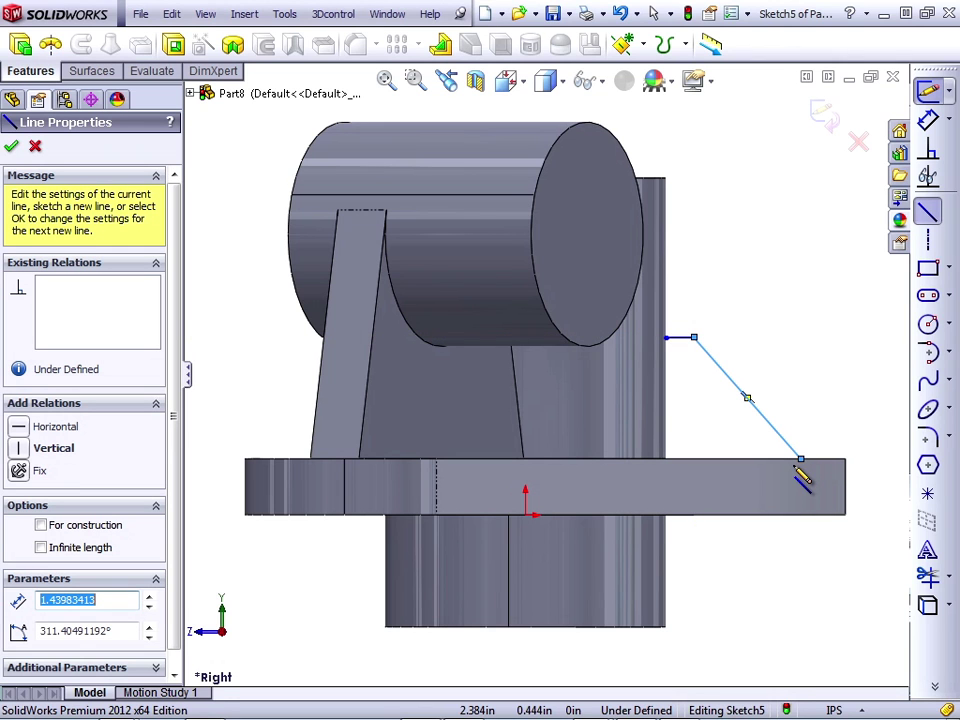
Dimension the angle between the horizontal and slanted lines as 45°
{"action": "left_click", "coordinate": [929, 120]}
{"action": "left_click", "coordinate": [692, 345]}
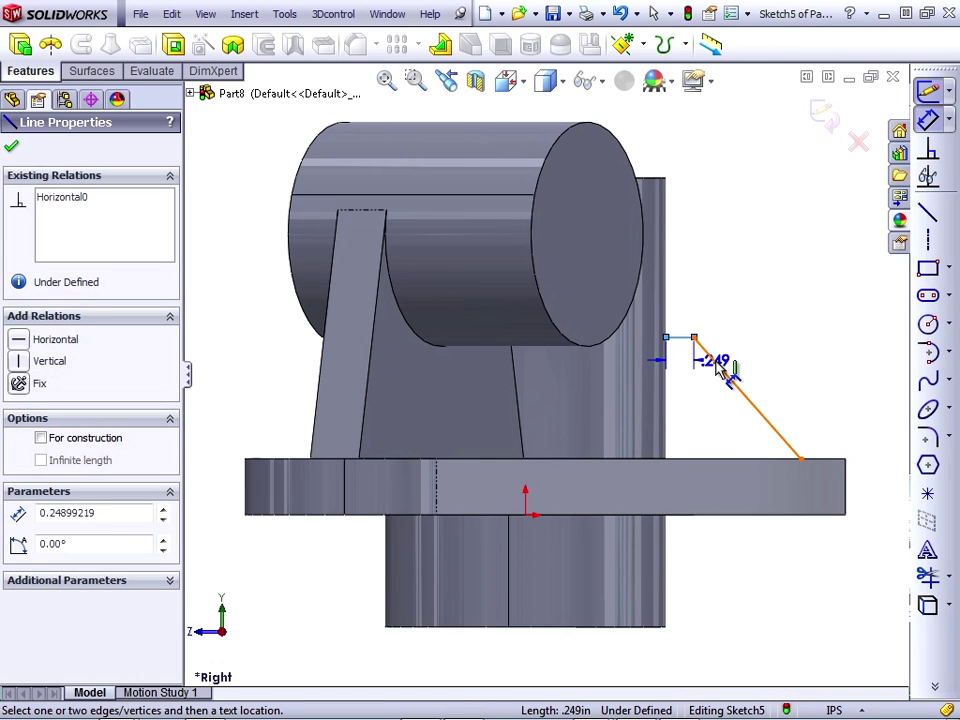
{"action": "left_click", "coordinate": [717, 364]}
{"action": "left_click", "coordinate": [760, 372]}
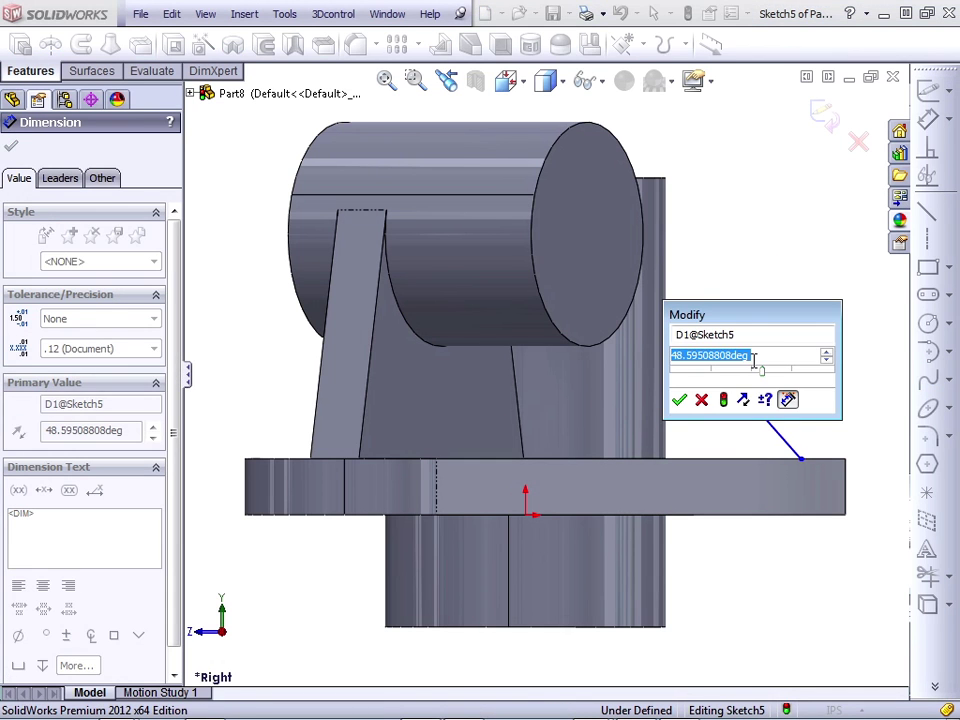
{"action": "type", "text": "45"}
{"action": "key", "text": "Return"}
Set the horizontal segment length to .250 and the slanted line's vertical height to 1.000
{"action": "left_click", "coordinate": [678, 345]}
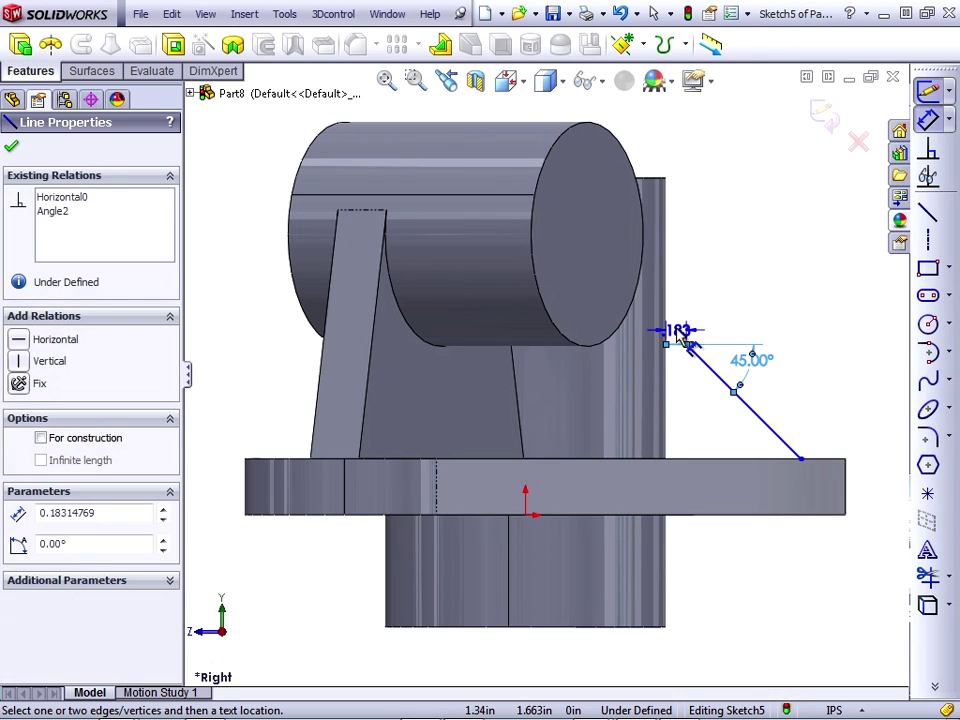
{"action": "left_click", "coordinate": [697, 305]}
{"action": "type", "text": ".25"}
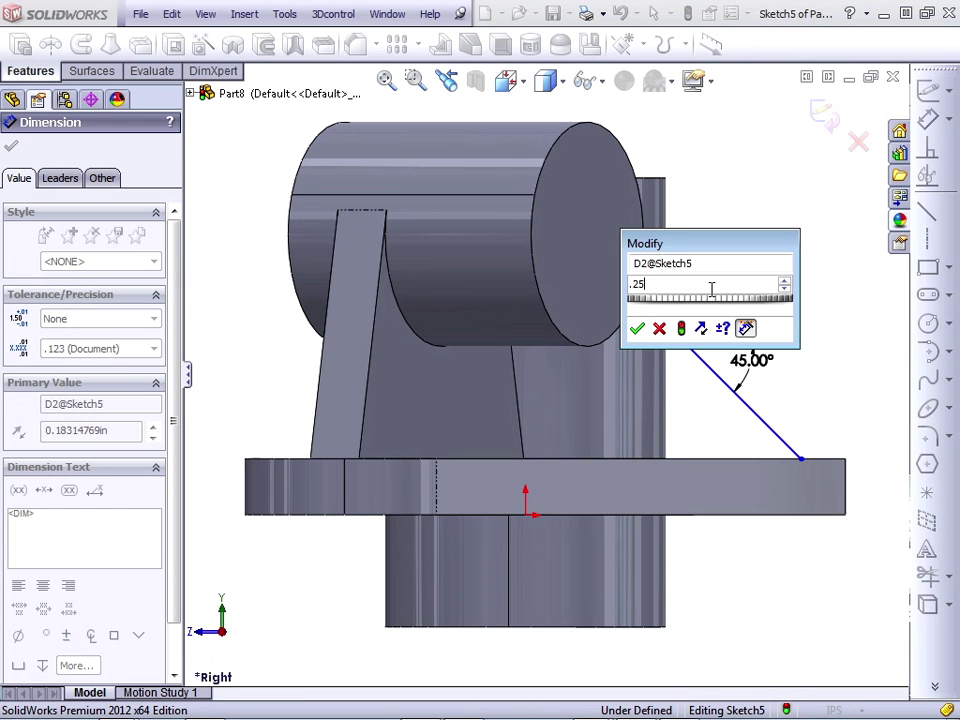
{"action": "key", "text": "Return"}
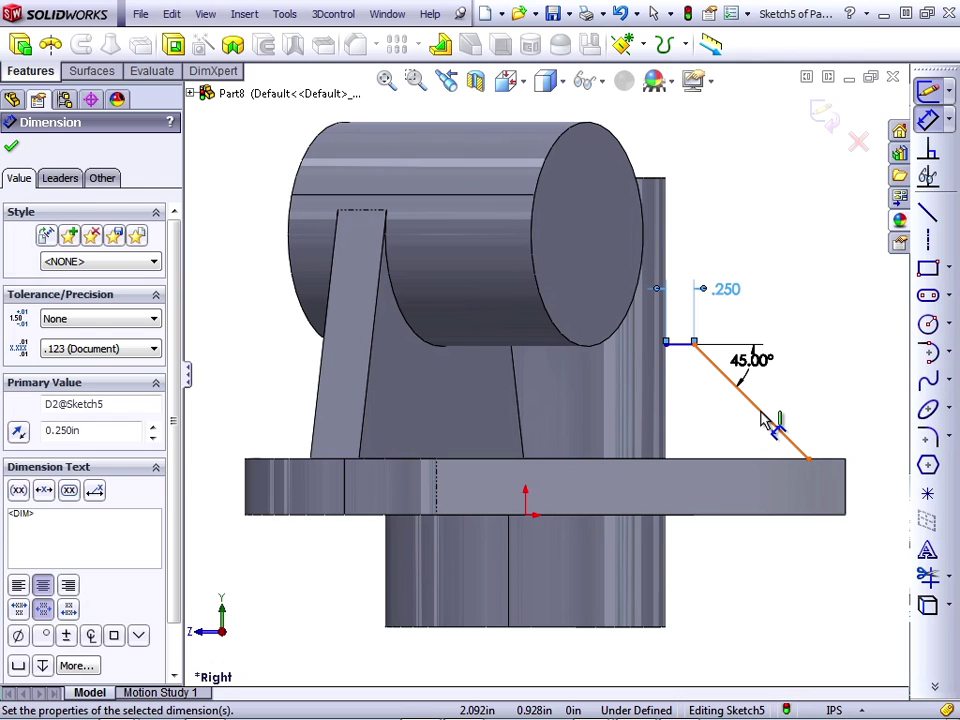
{"action": "left_click", "coordinate": [770, 420]}
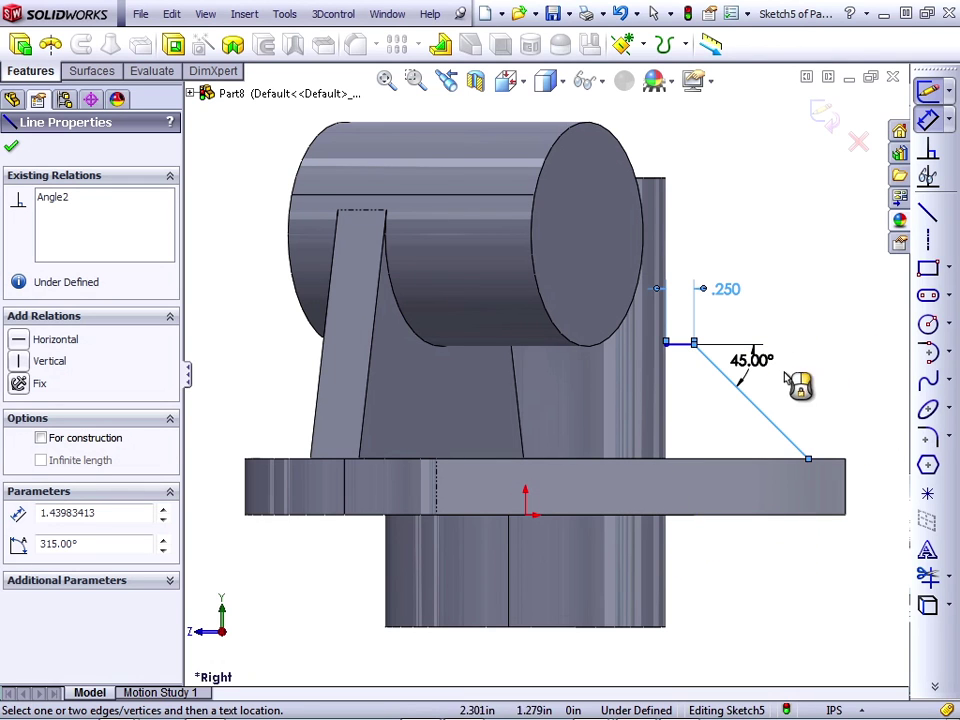
{"action": "left_click", "coordinate": [858, 400]}
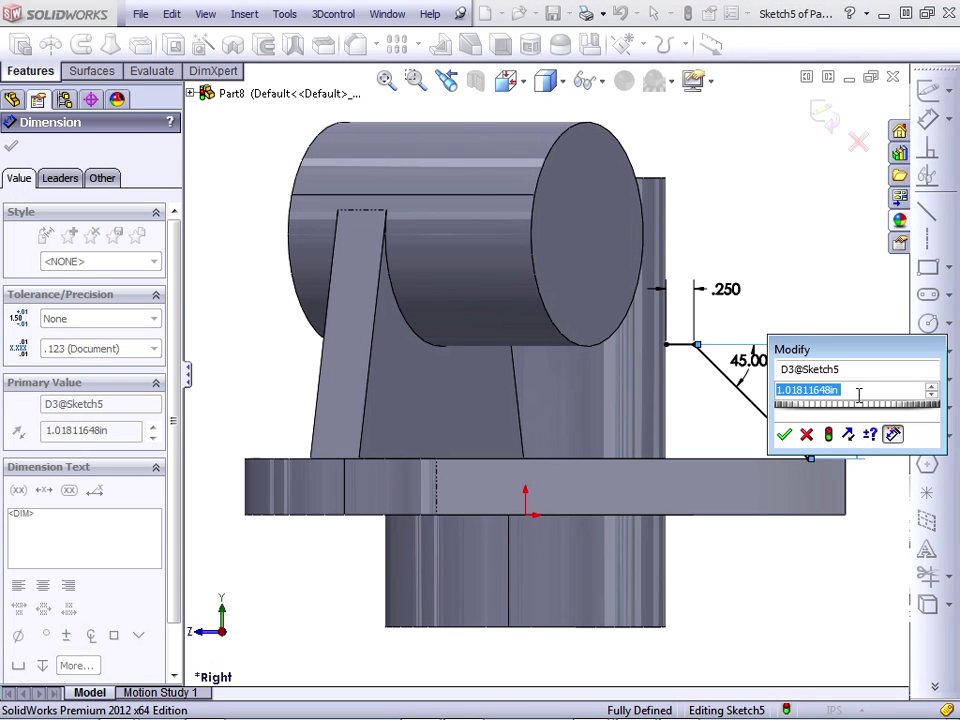
{"action": "type", "text": "1"}
{"action": "key", "text": "Return"}
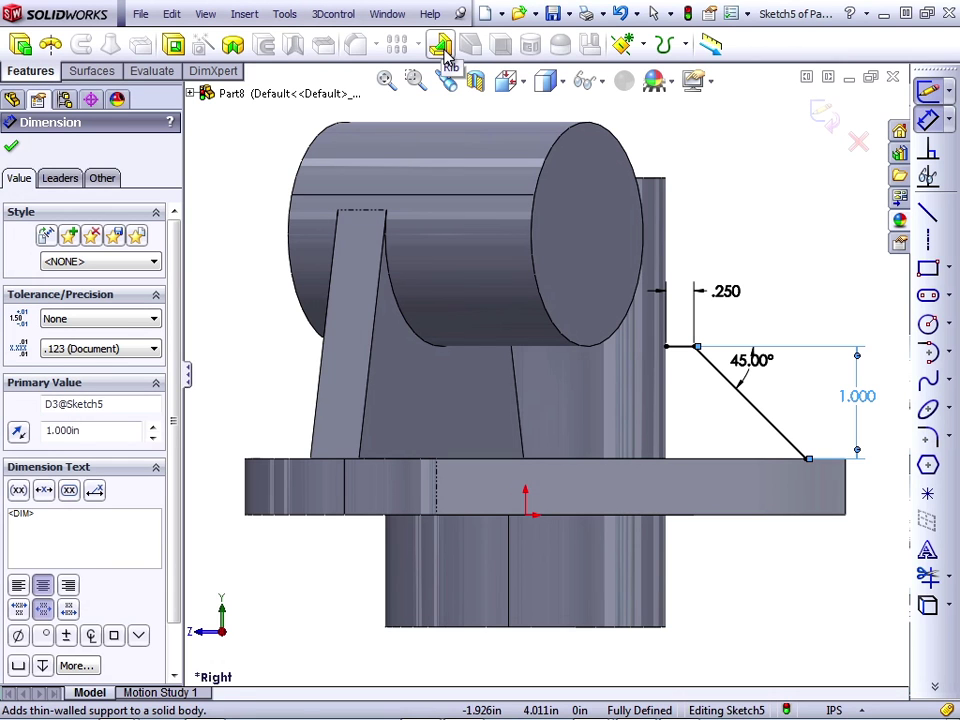
Create a rib from the sketch, 0.250in thick on both sides
{"action": "left_click", "coordinate": [443, 50]}
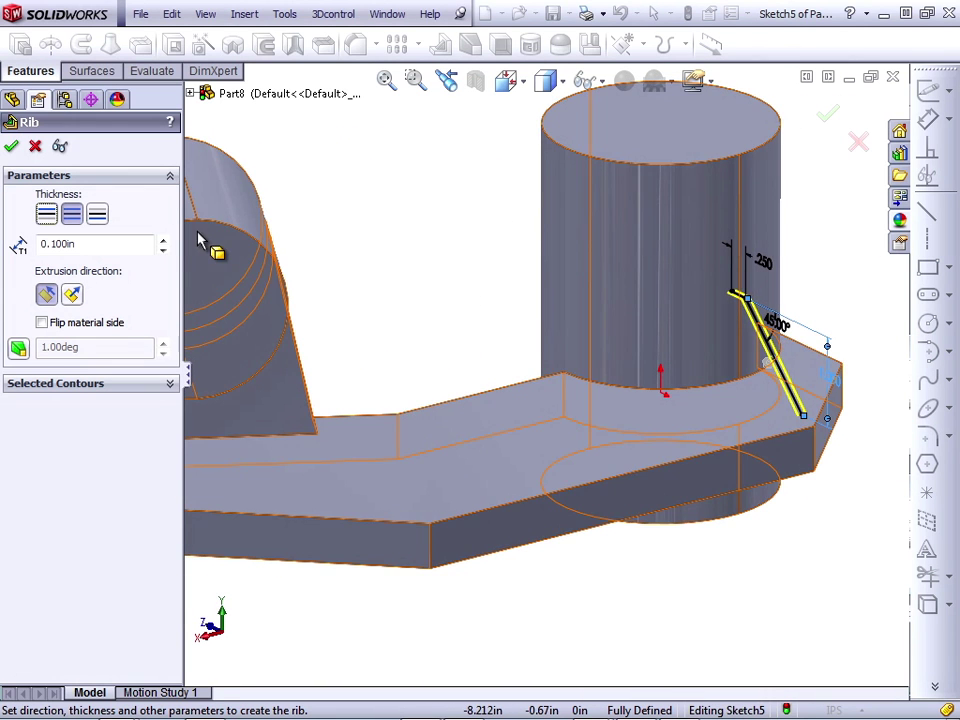
{"action": "left_click", "coordinate": [163, 243]}
{"action": "left_click", "coordinate": [163, 243]}
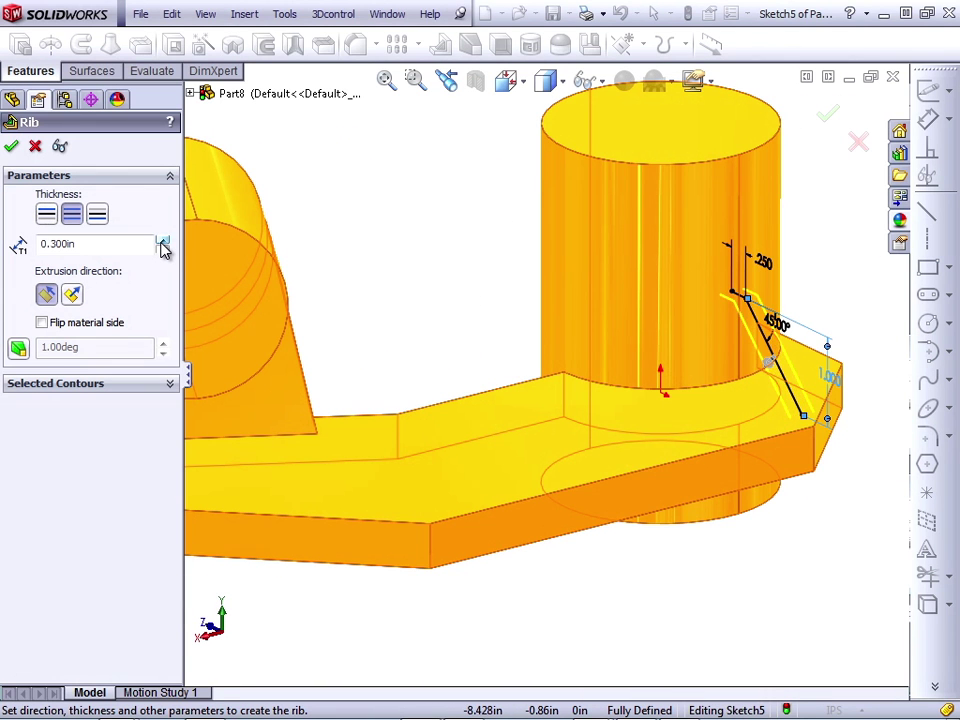
{"action": "double_click", "coordinate": [113, 245]}
{"action": "type", "text": ".25"}
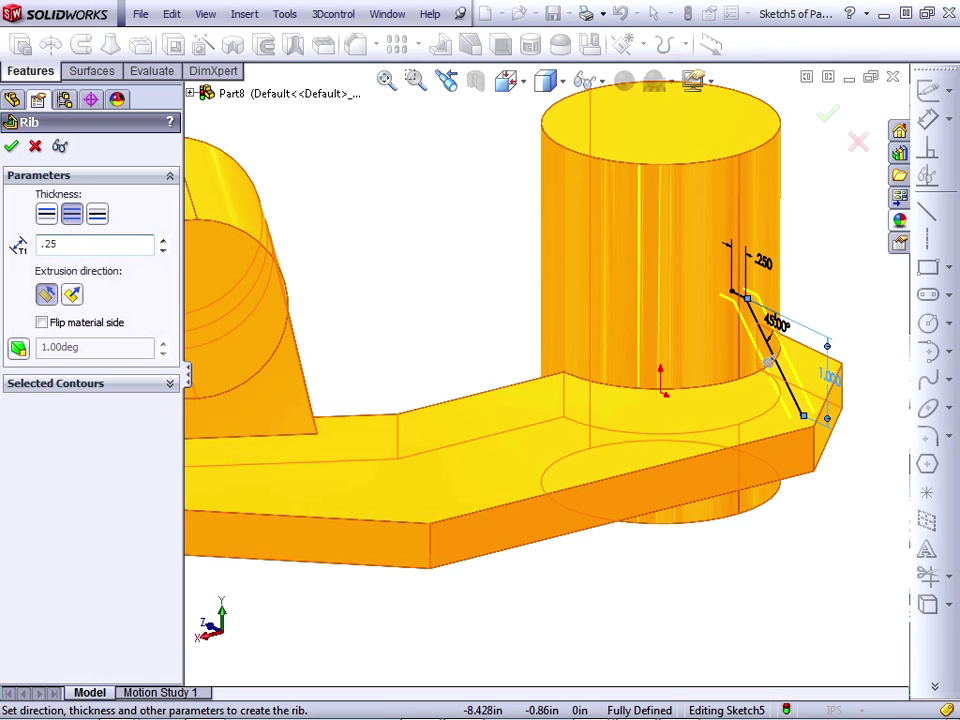
{"action": "key", "text": "Return"}
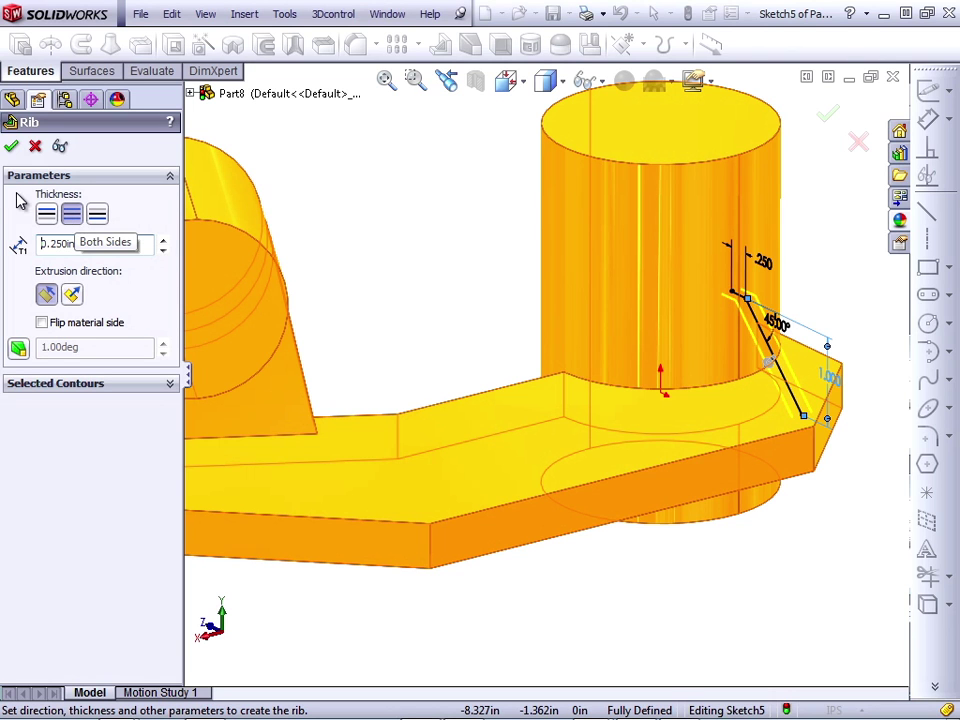
{"action": "left_click", "coordinate": [47, 217]}
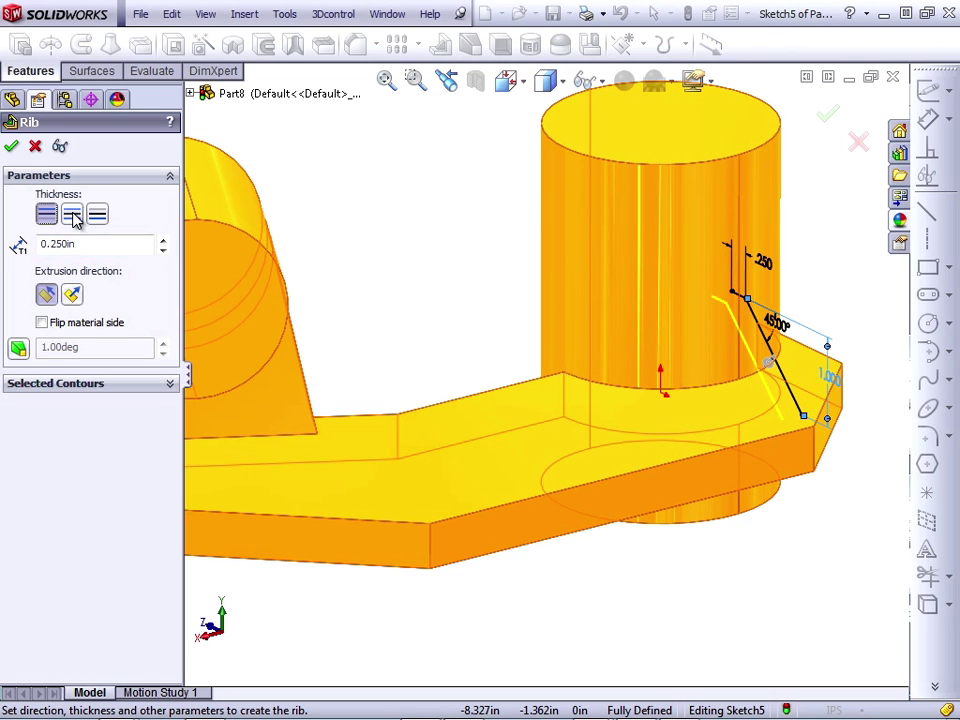
{"action": "left_click", "coordinate": [97, 222]}
{"action": "left_click", "coordinate": [73, 220]}
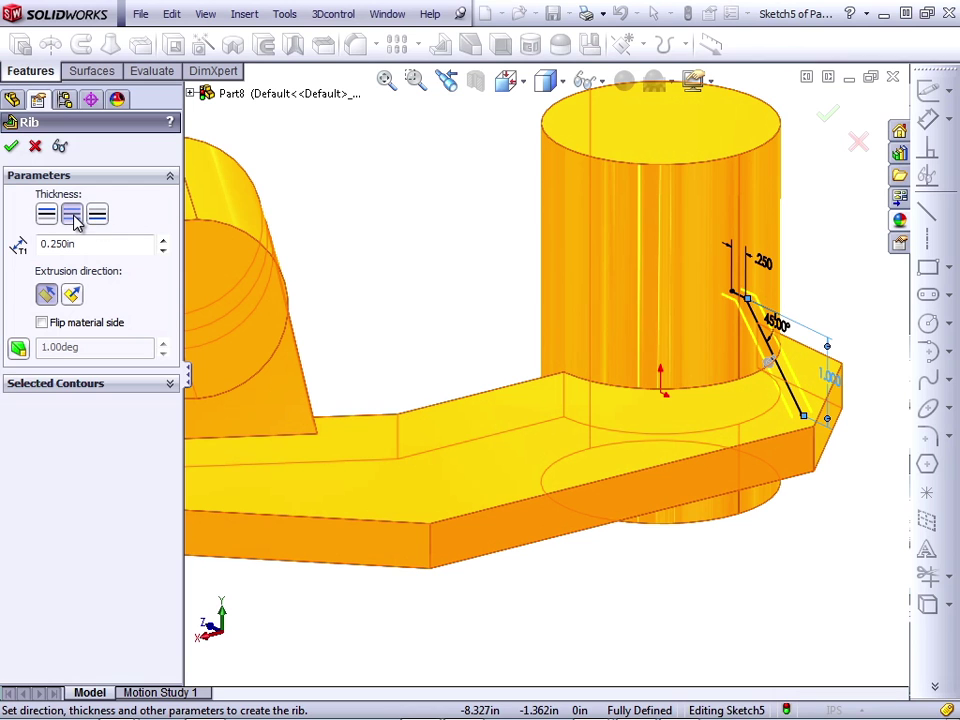
Add a 1.00° outward draft, extrude parallel to the sketch, and confirm Rib1
{"action": "left_click", "coordinate": [18, 350]}
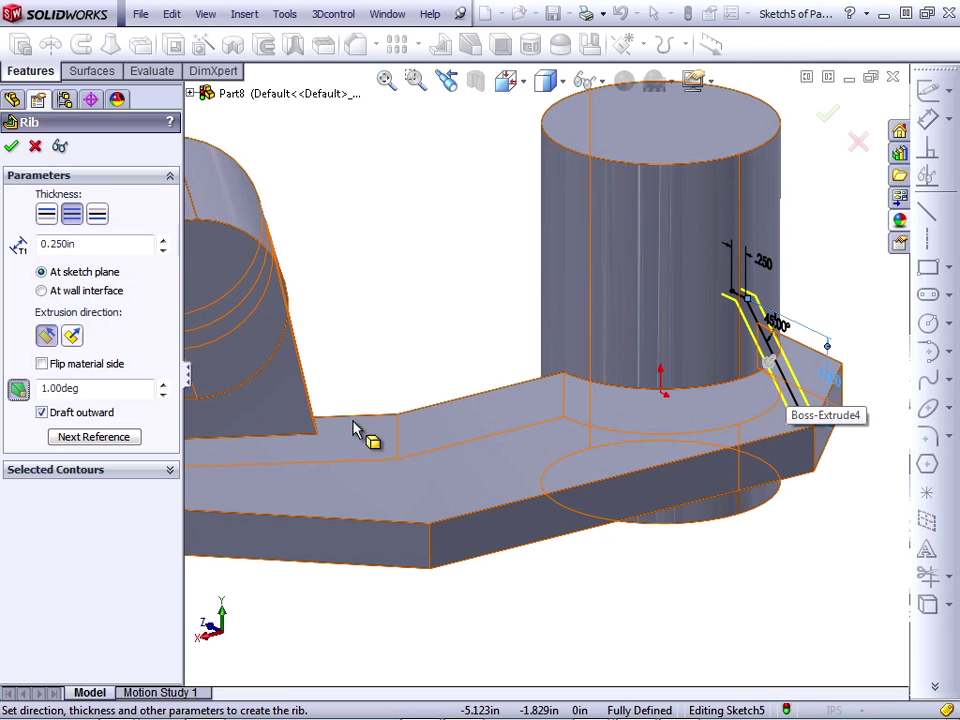
{"action": "left_click", "coordinate": [98, 437]}
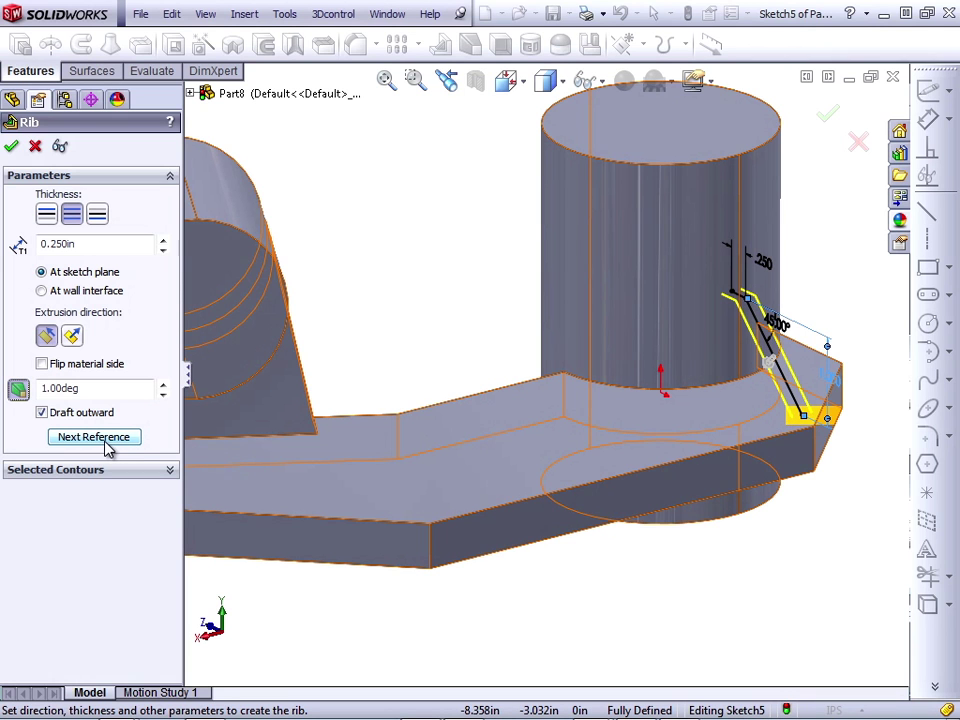
{"action": "left_click", "coordinate": [111, 441]}
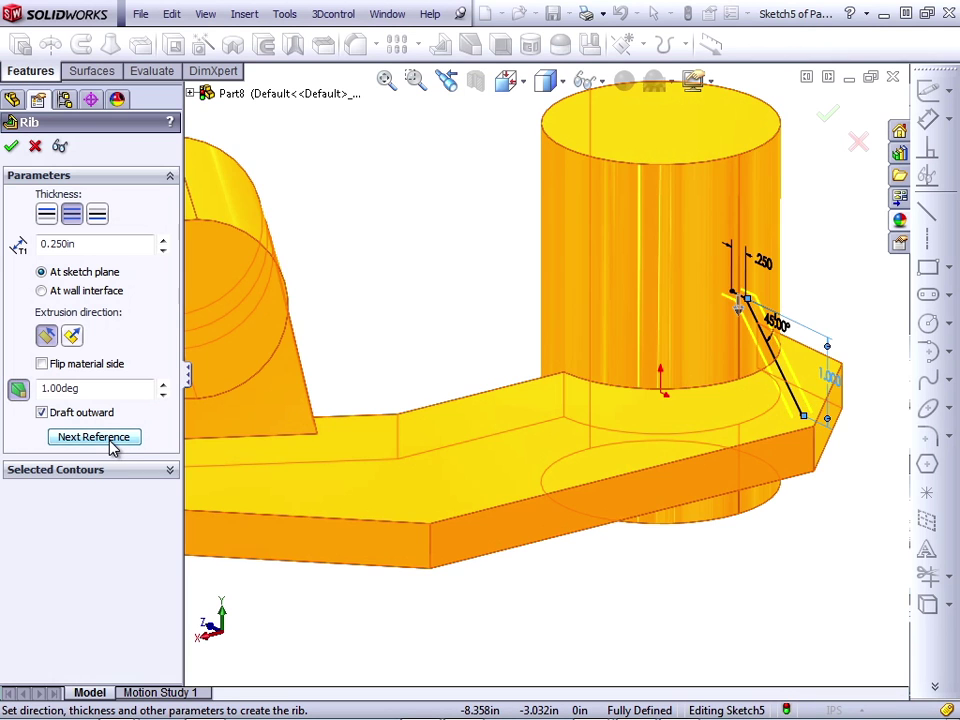
{"action": "left_click", "coordinate": [50, 338]}
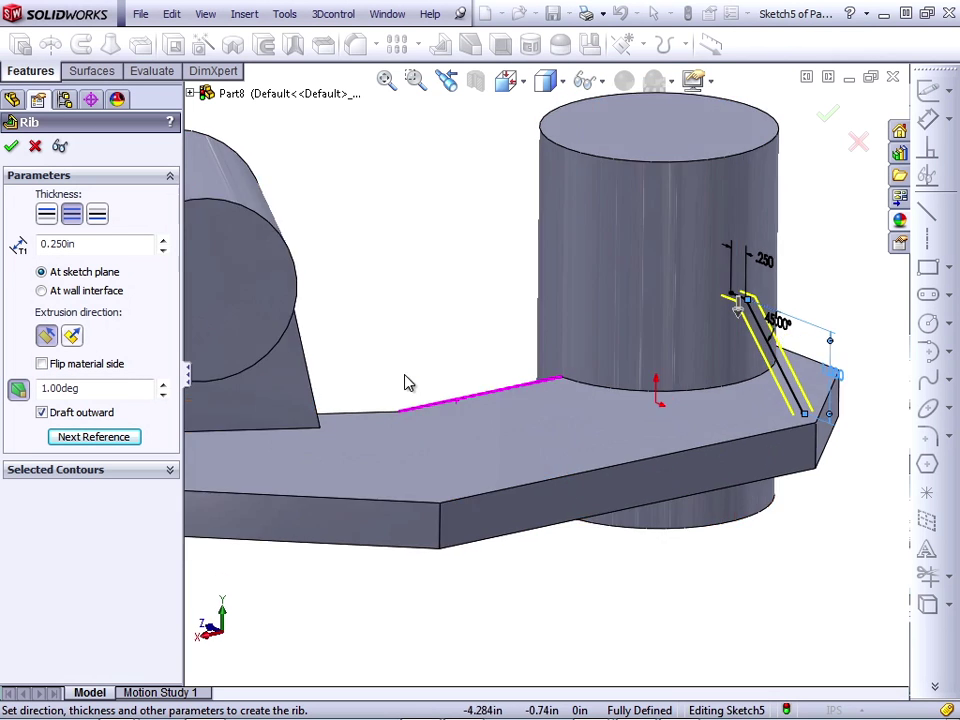
{"action": "mouse_move", "coordinate": [407, 381]}
{"action": "middle_mouse_down"}
{"action": "mouse_move", "coordinate": [476, 337]}
{"action": "mouse_move", "coordinate": [491, 345]}
{"action": "middle_mouse_up"}
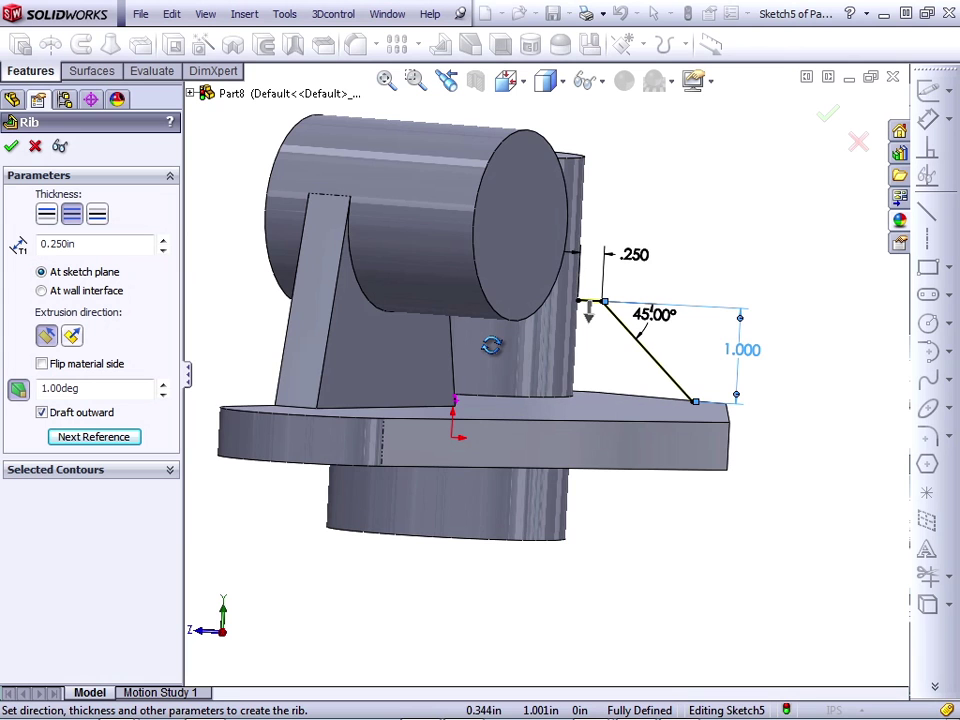
{"action": "scroll", "coordinate": [485, 355], "scroll_direction": "up", "scroll_amount": 2}
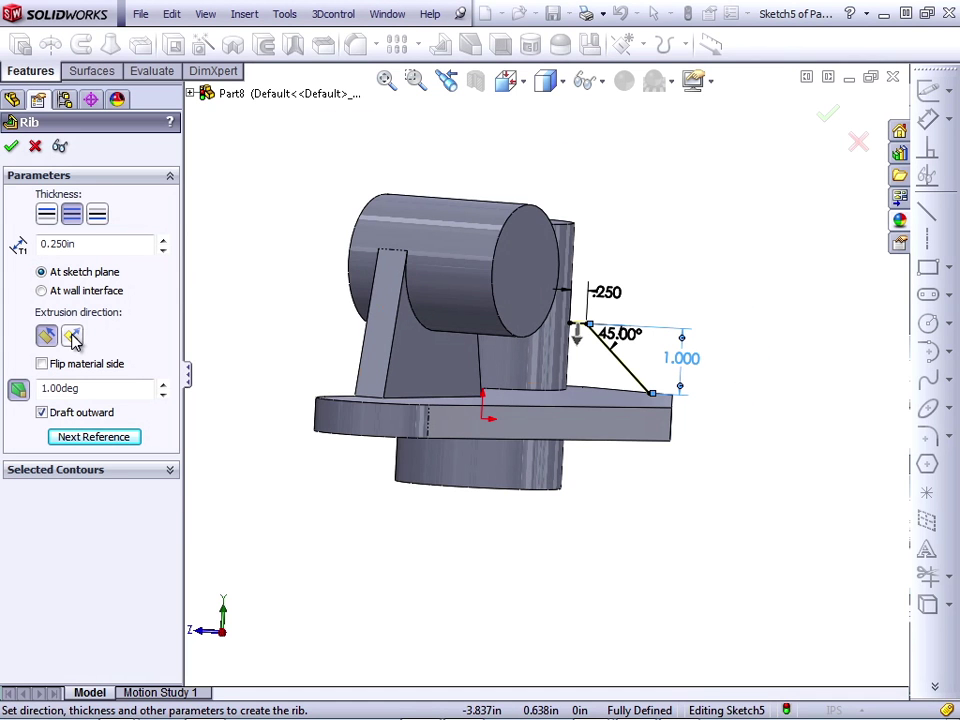
{"action": "middle_click_drag", "start_coordinate": [606, 407], "coordinate": [468, 412]}
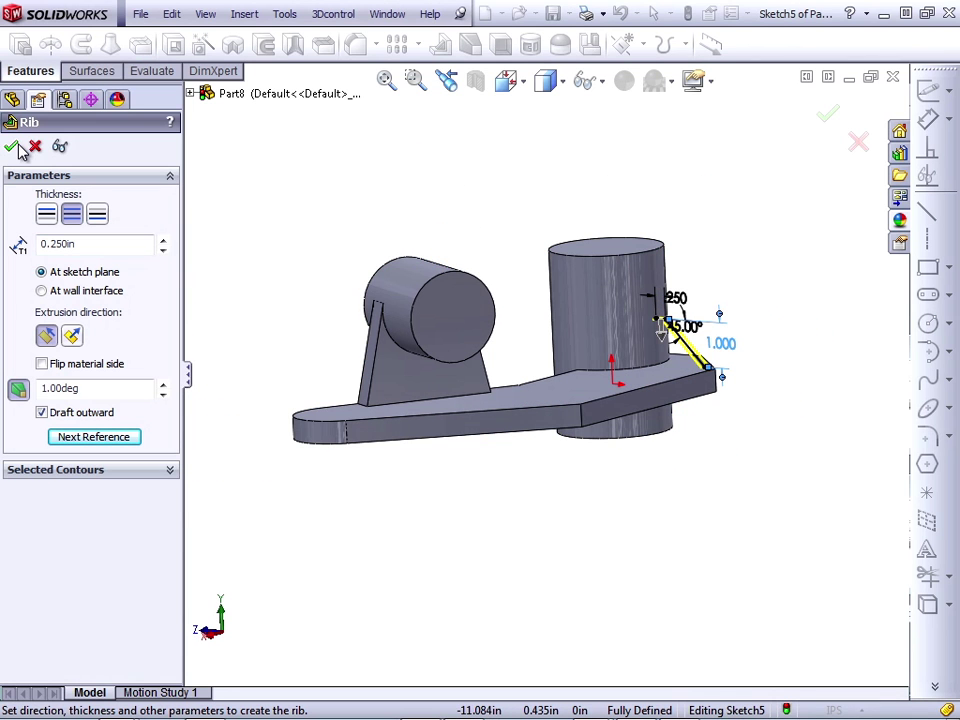
{"action": "left_click", "coordinate": [13, 147]}
Fit the whole part in view and turn on View Temporary Axes through the bosses
{"action": "scroll", "coordinate": [685, 326], "scroll_direction": "up", "scroll_amount": 1}
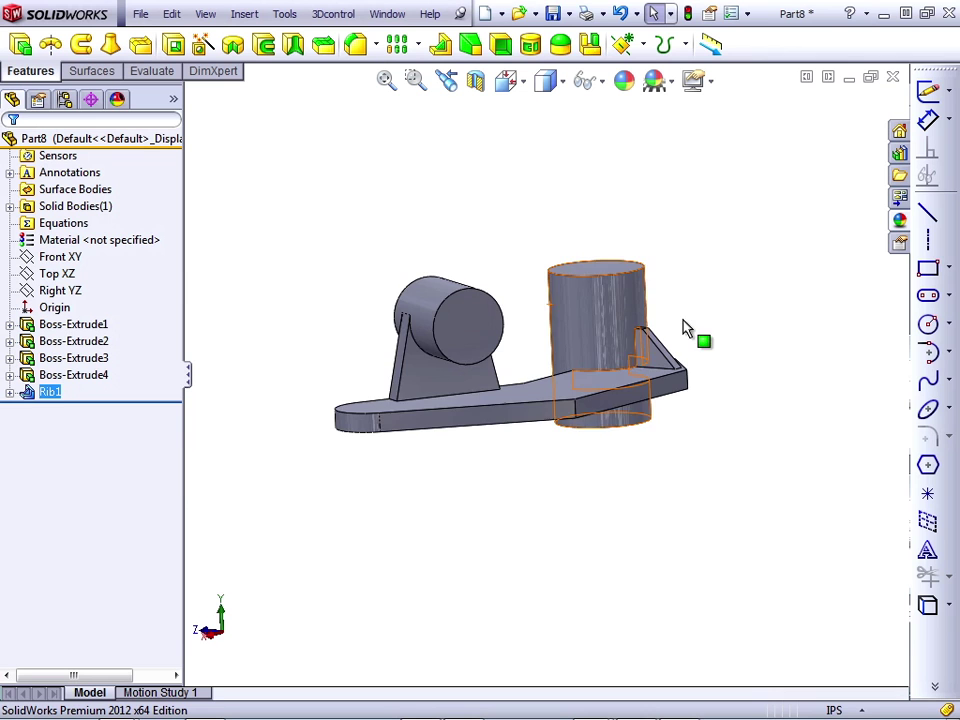
{"action": "scroll", "coordinate": [604, 365], "scroll_direction": "down", "scroll_amount": 2}
{"action": "scroll", "coordinate": [604, 365], "scroll_direction": "down", "scroll_amount": 2}
{"action": "scroll", "coordinate": [326, 414], "scroll_direction": "down", "scroll_amount": 3}
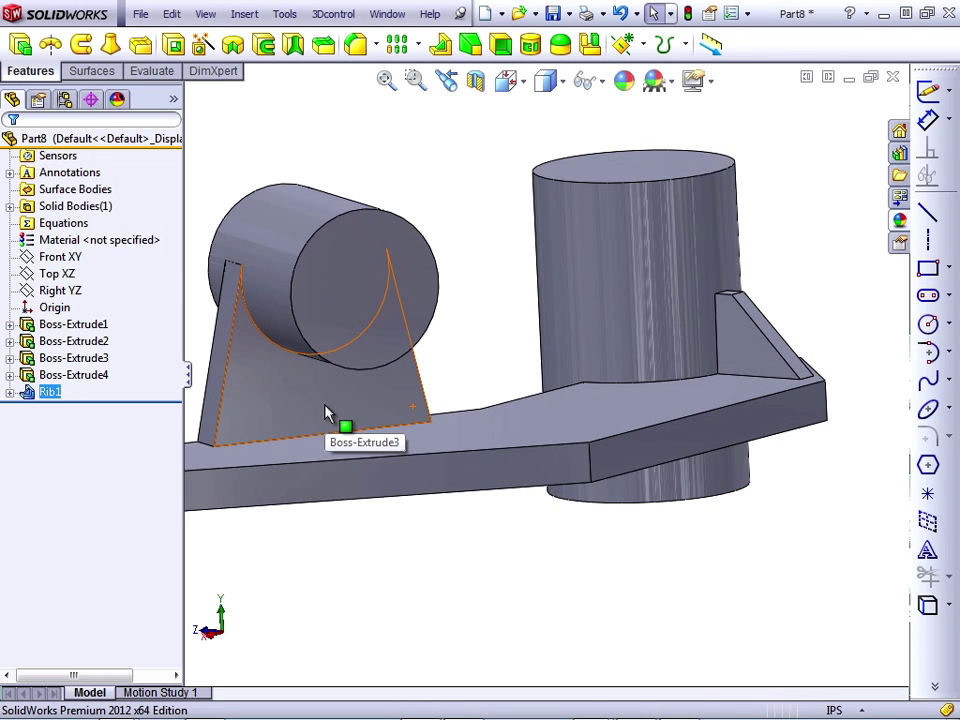
{"action": "middle_click_drag", "start_coordinate": [288, 393], "coordinate": [357, 460]}
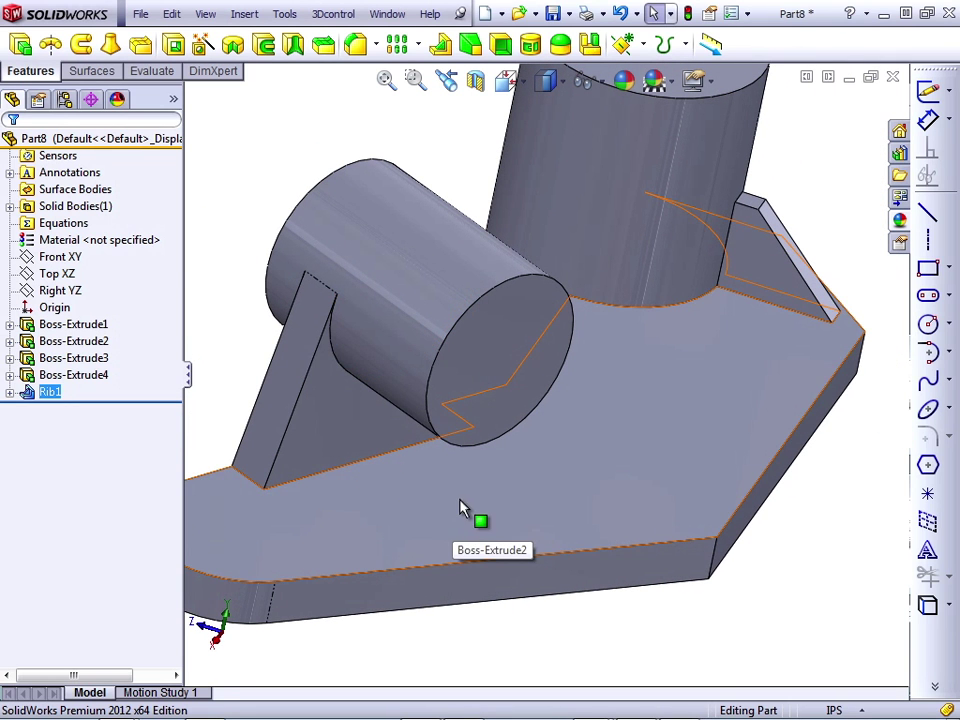
{"action": "key", "text": "f"}
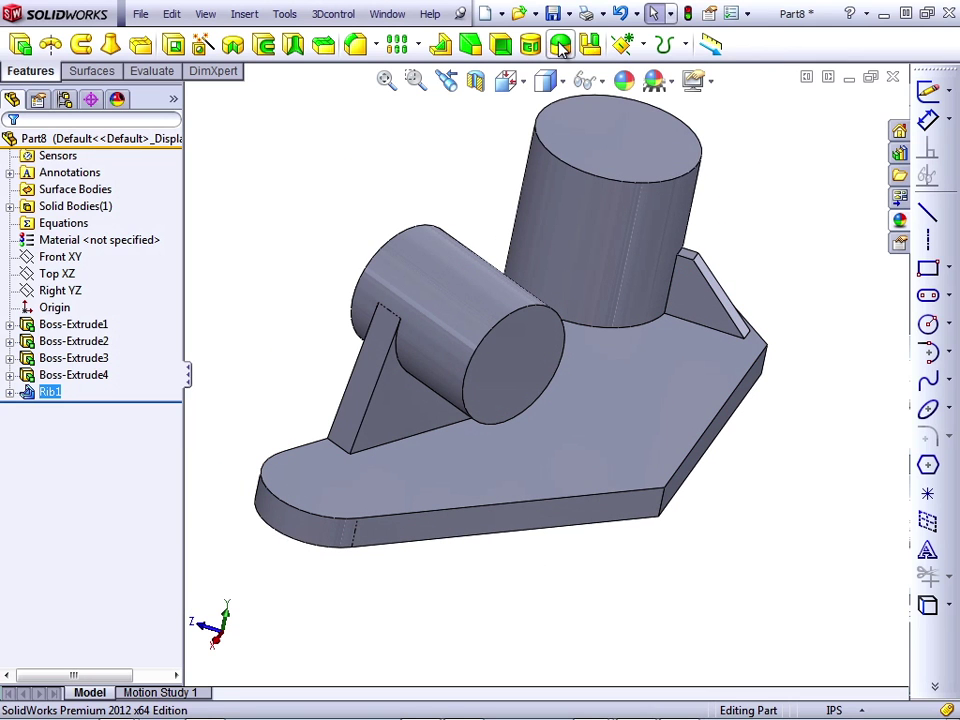
{"action": "left_click", "coordinate": [602, 84]}
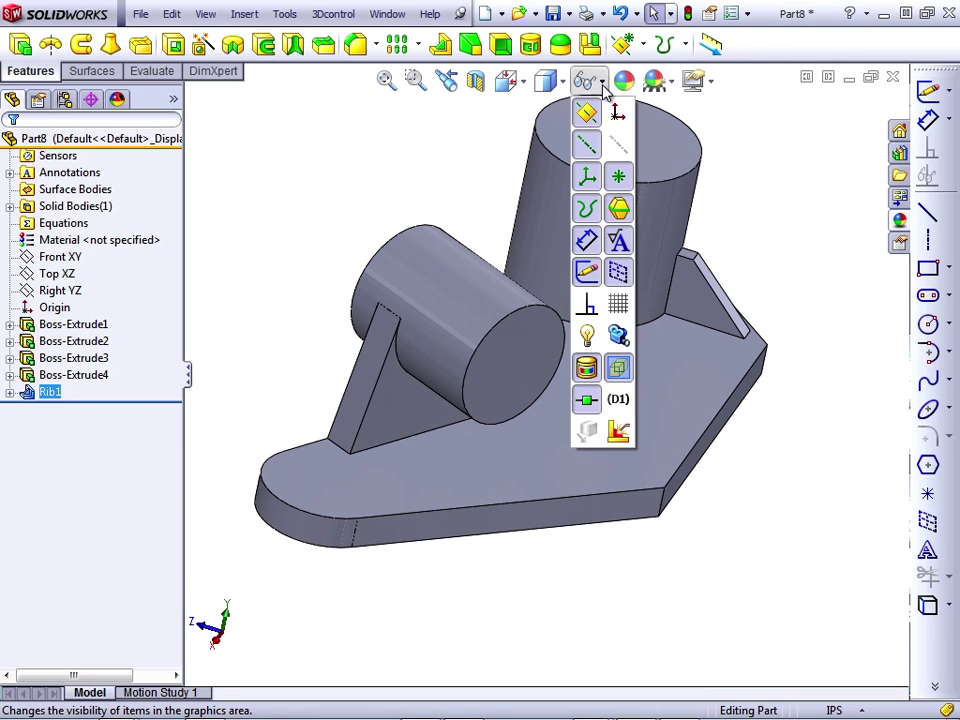
{"action": "left_click", "coordinate": [620, 146]}
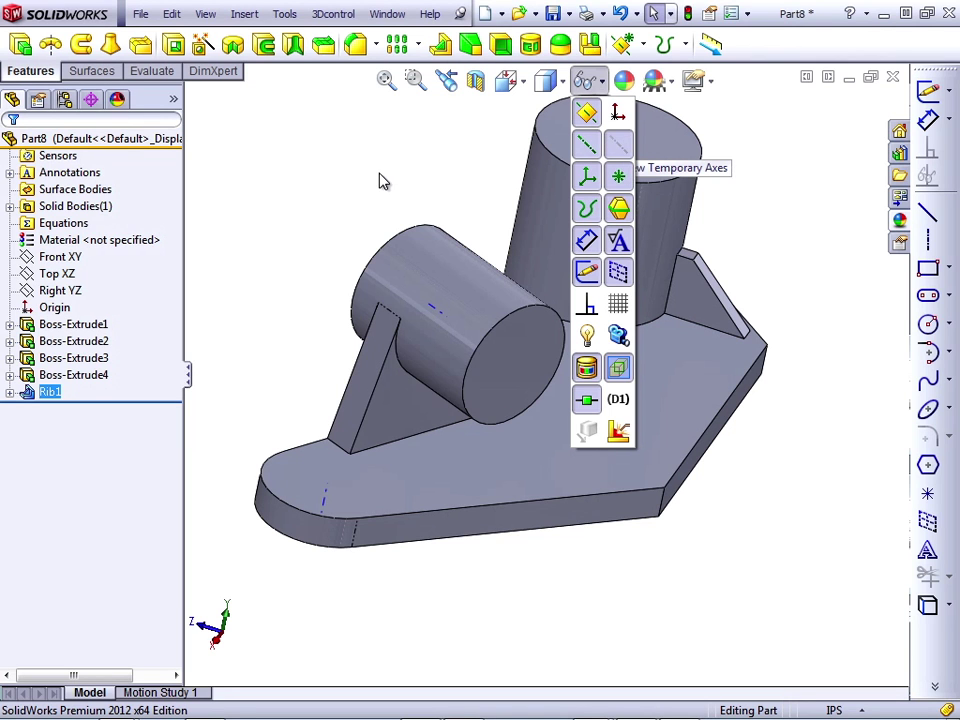
{"action": "left_click", "coordinate": [645, 50]}
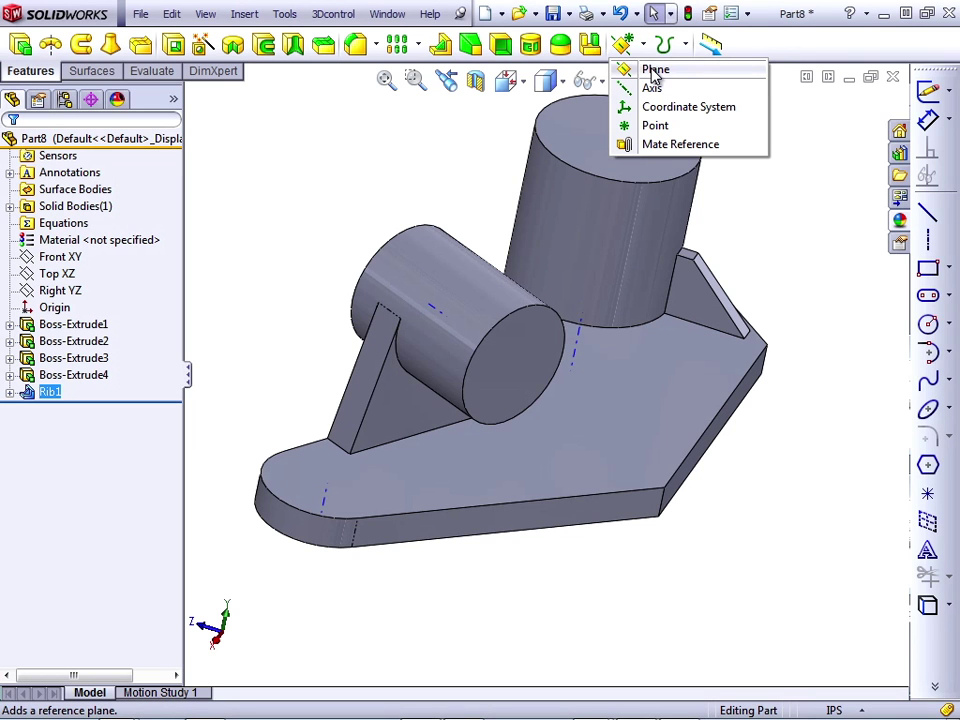
Create Plane1 through the horizontal boss's Axis<1>, perpendicular to the base plate's top face
{"action": "left_click", "coordinate": [654, 72]}
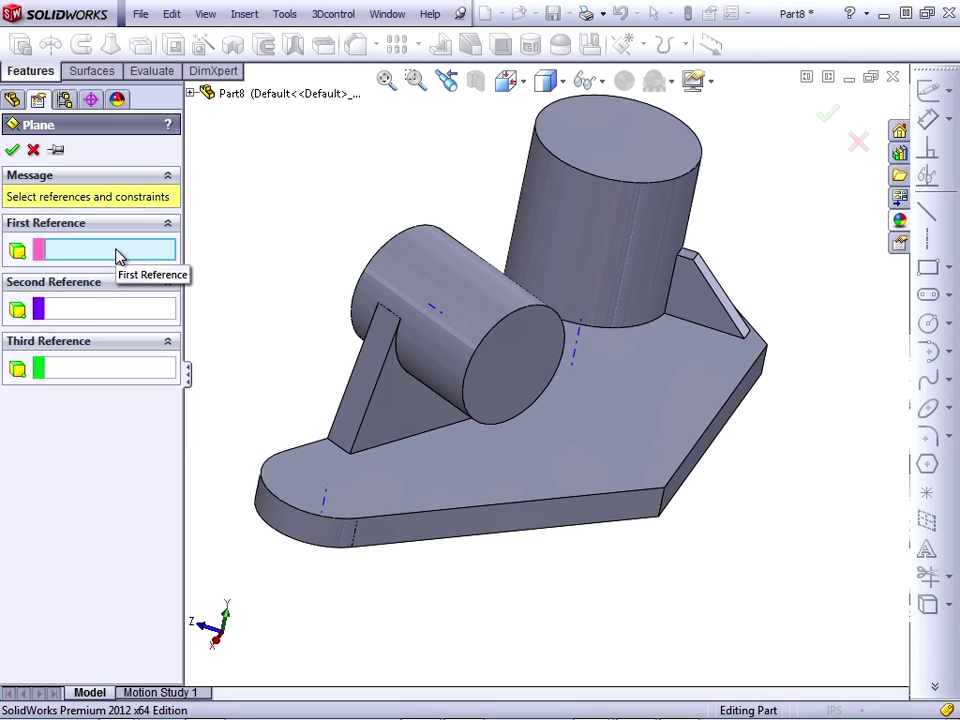
{"action": "left_click", "coordinate": [443, 319]}
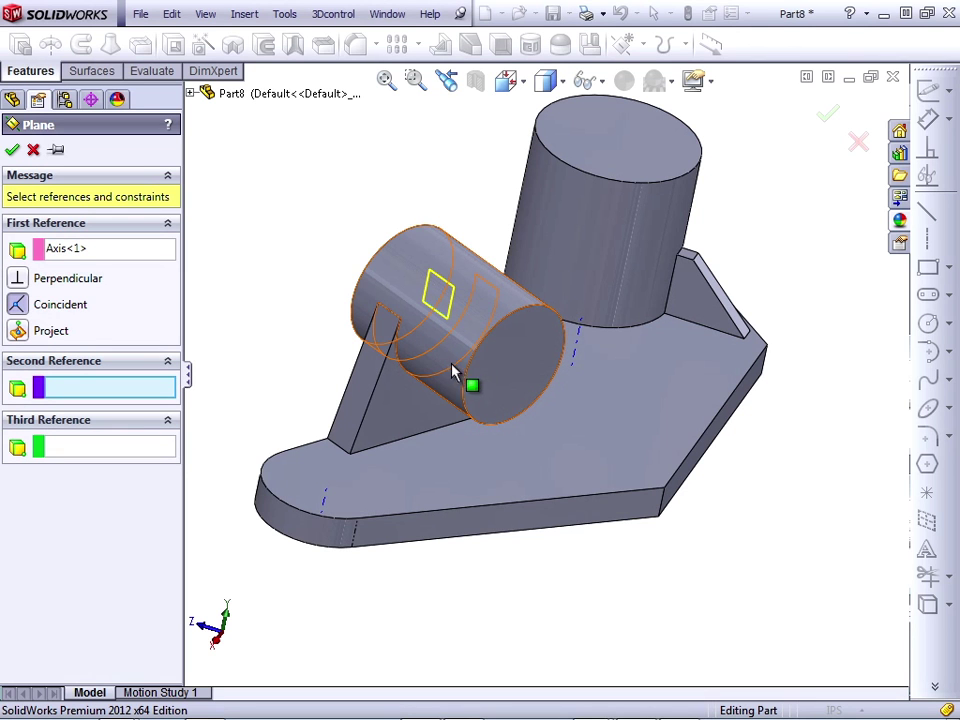
{"action": "left_click", "coordinate": [450, 450]}
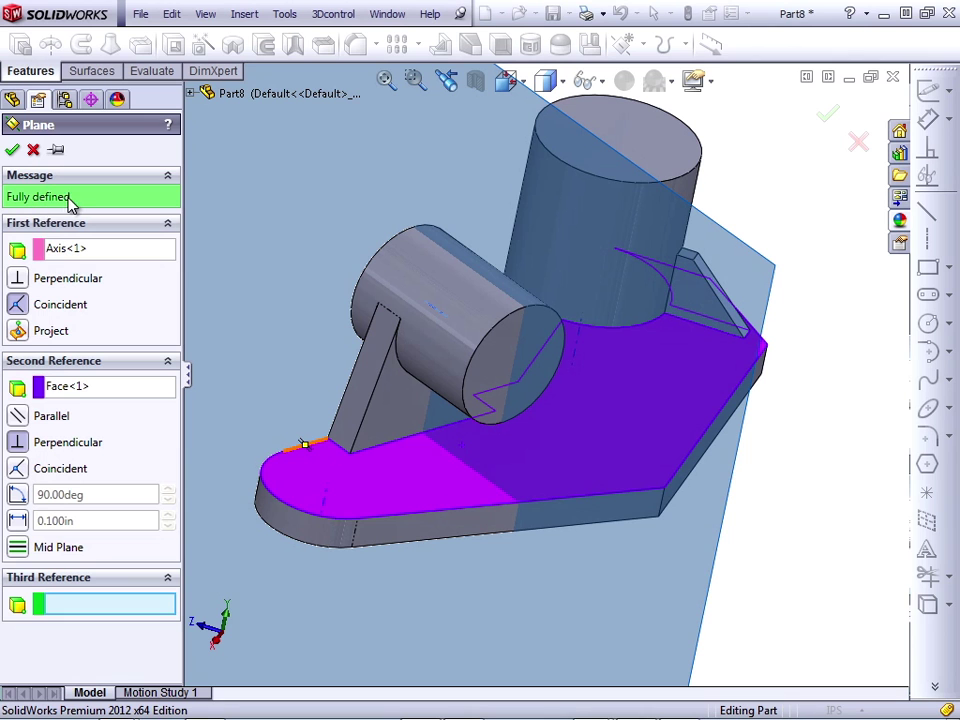
{"action": "left_click", "coordinate": [12, 149]}
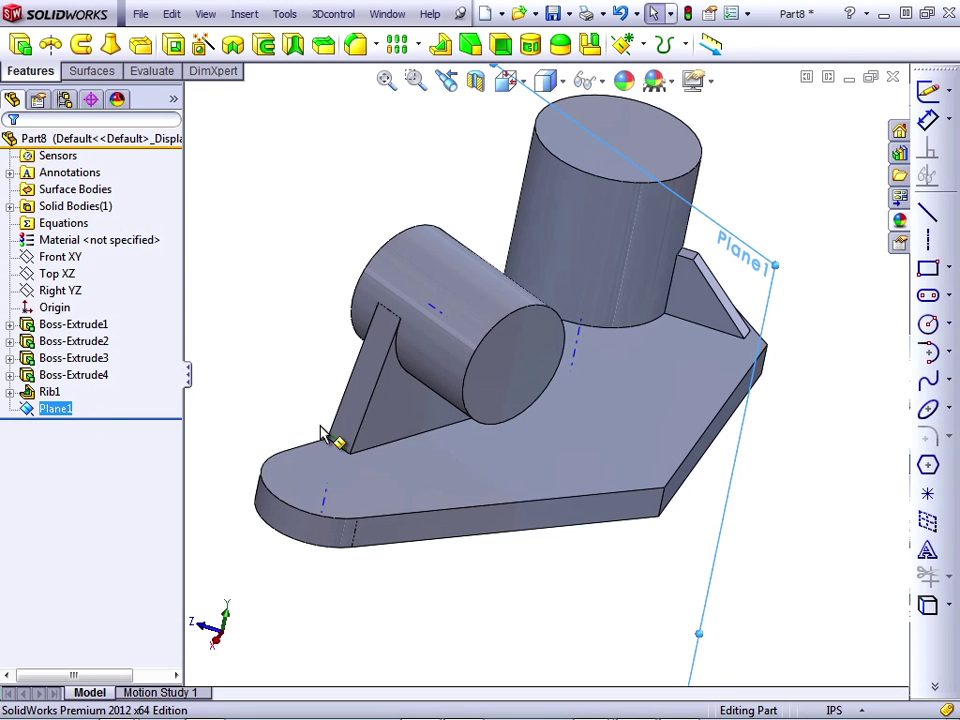
{"action": "key", "text": "f"}
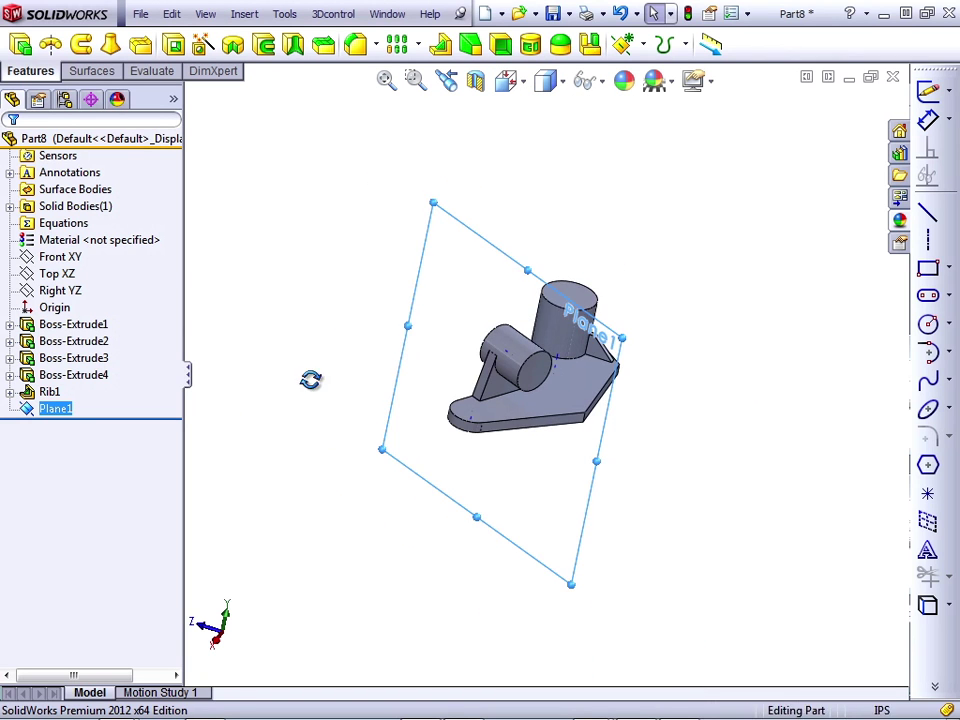
{"action": "middle_click_drag", "start_coordinate": [310, 380], "coordinate": [363, 431]}
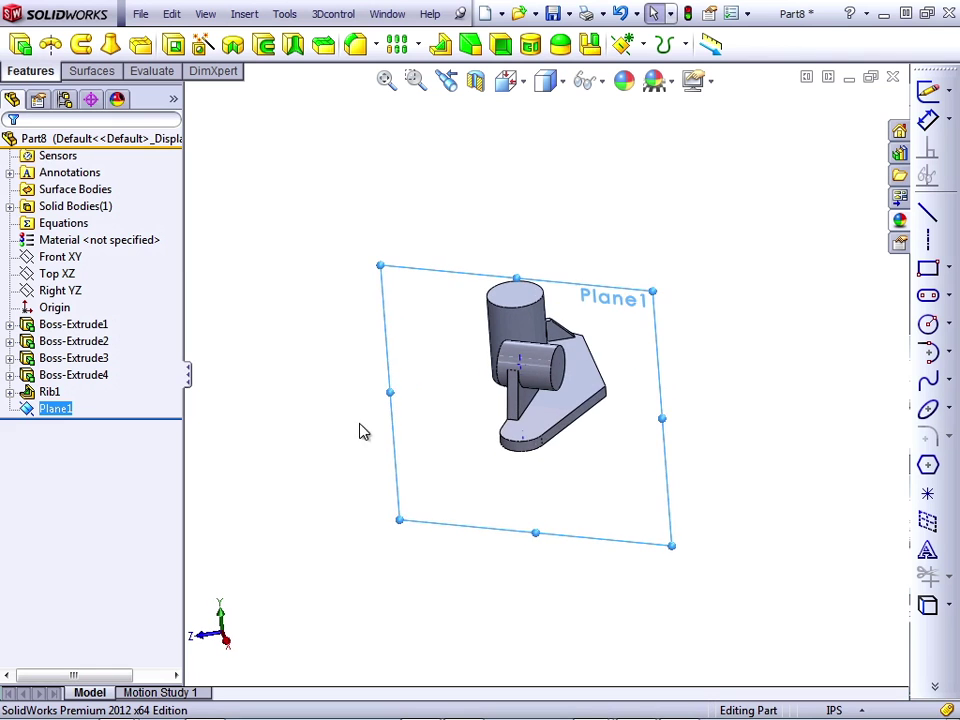
Sketch on Plane1 a single line from the horizontal boss's lower edge to the base plate's top
{"action": "scroll", "coordinate": [591, 377], "scroll_direction": "down", "scroll_amount": 2}
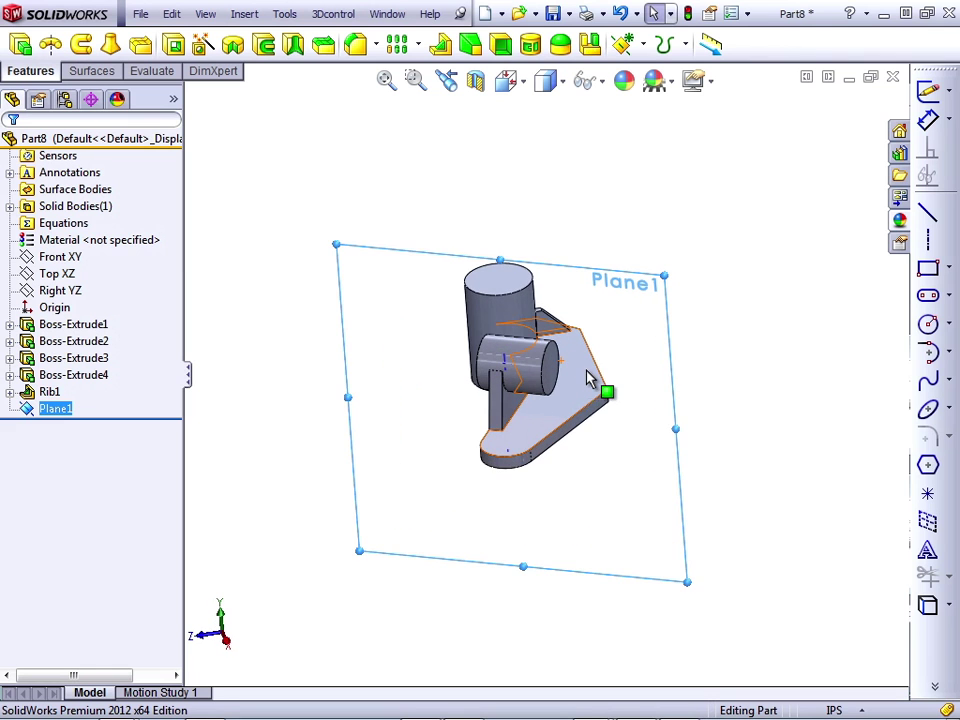
{"action": "left_click", "coordinate": [927, 90]}
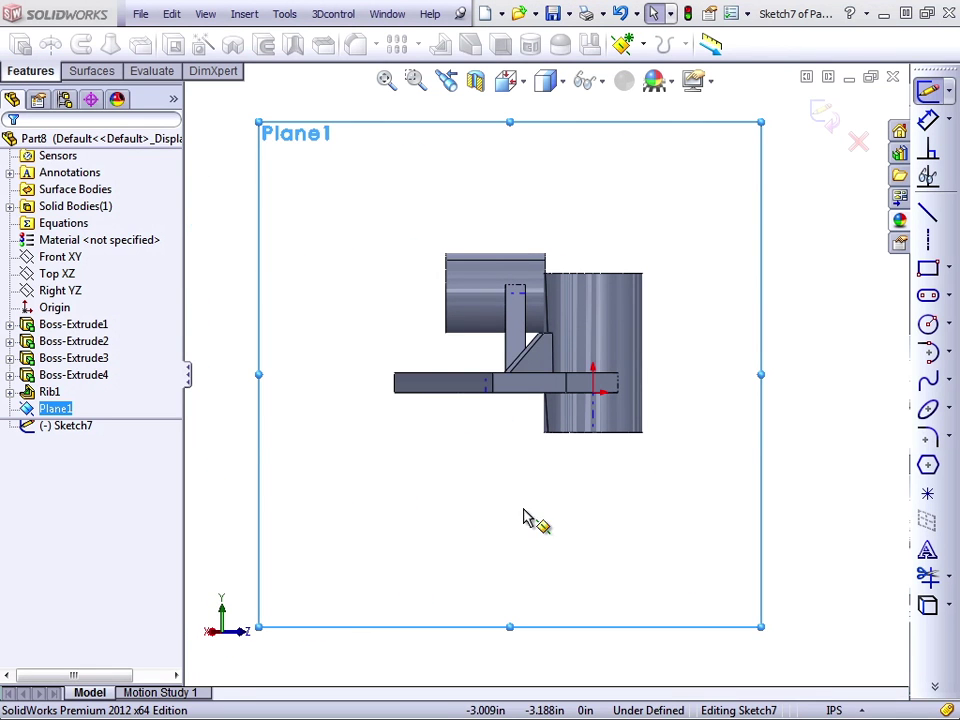
{"action": "left_click", "coordinate": [928, 212]}
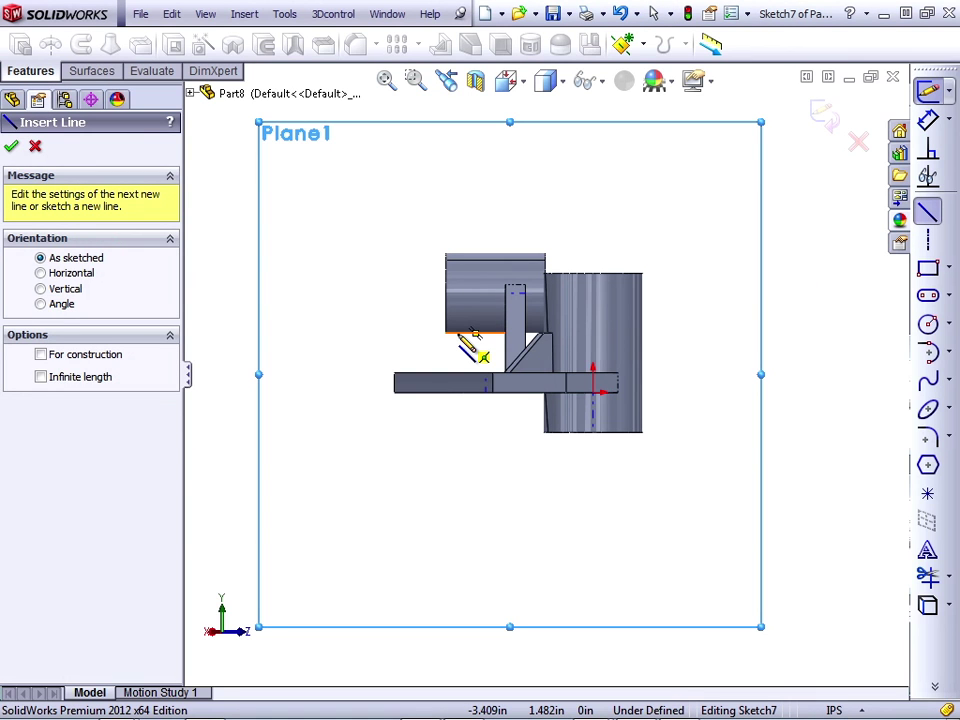
{"action": "left_click", "coordinate": [474, 334]}
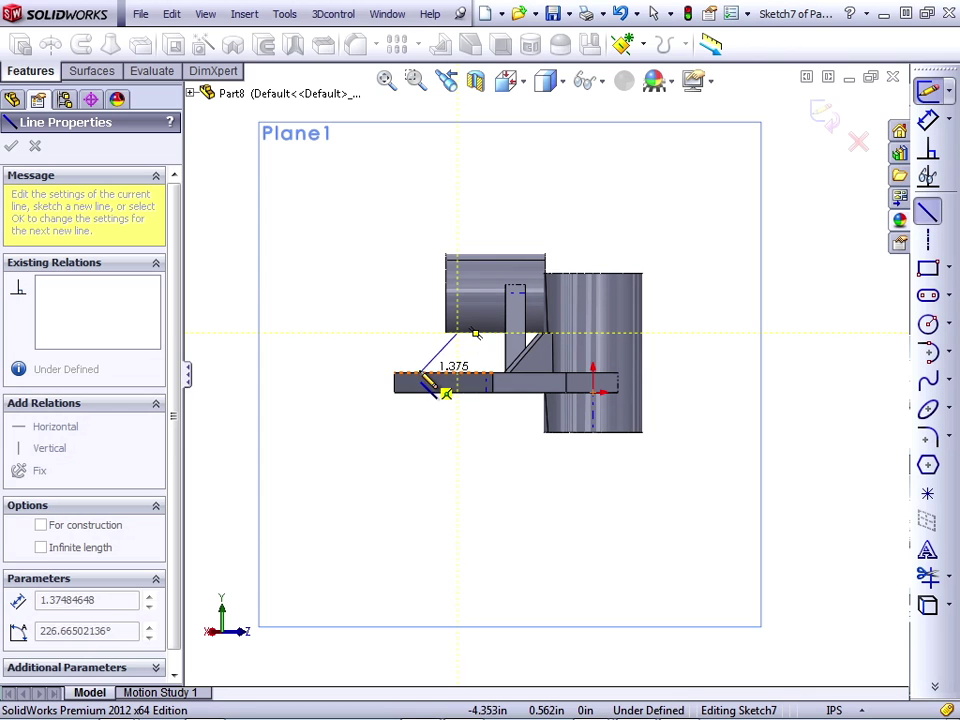
{"action": "left_click", "coordinate": [421, 372]}
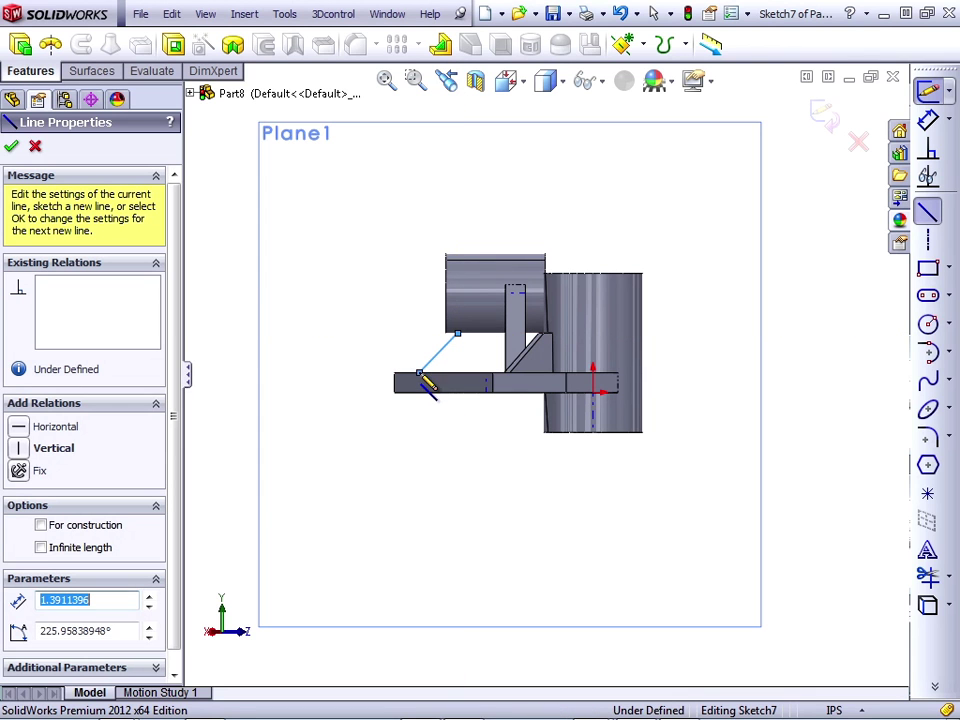
Dimension the line's top end .500 from the boss's end and set its angle to 45°
{"action": "left_click", "coordinate": [928, 120]}
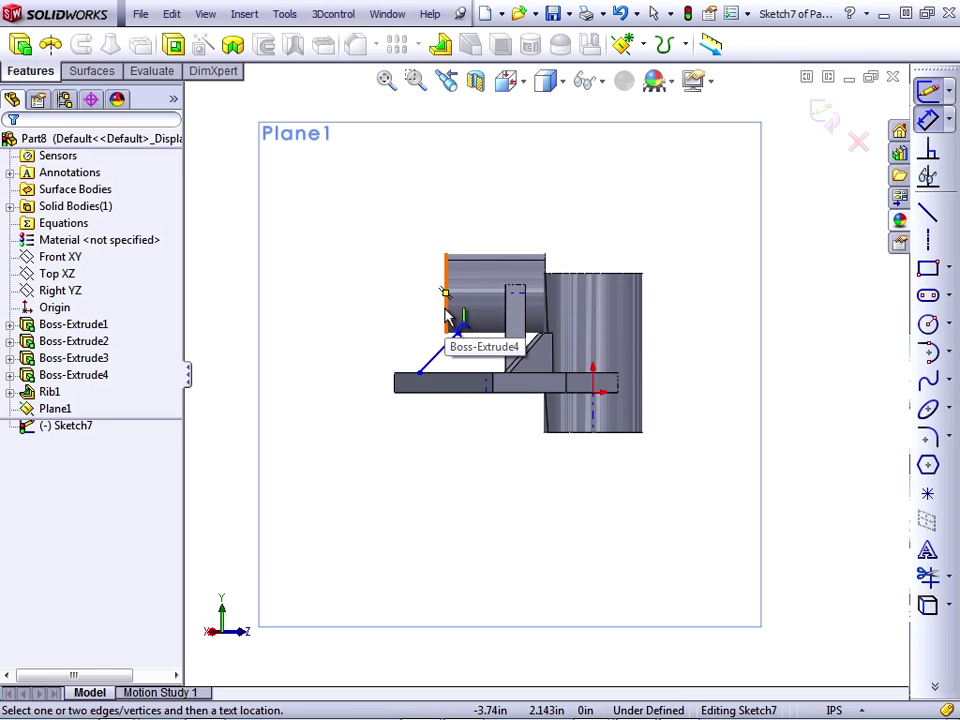
{"action": "left_click", "coordinate": [446, 310]}
{"action": "left_click", "coordinate": [457, 334]}
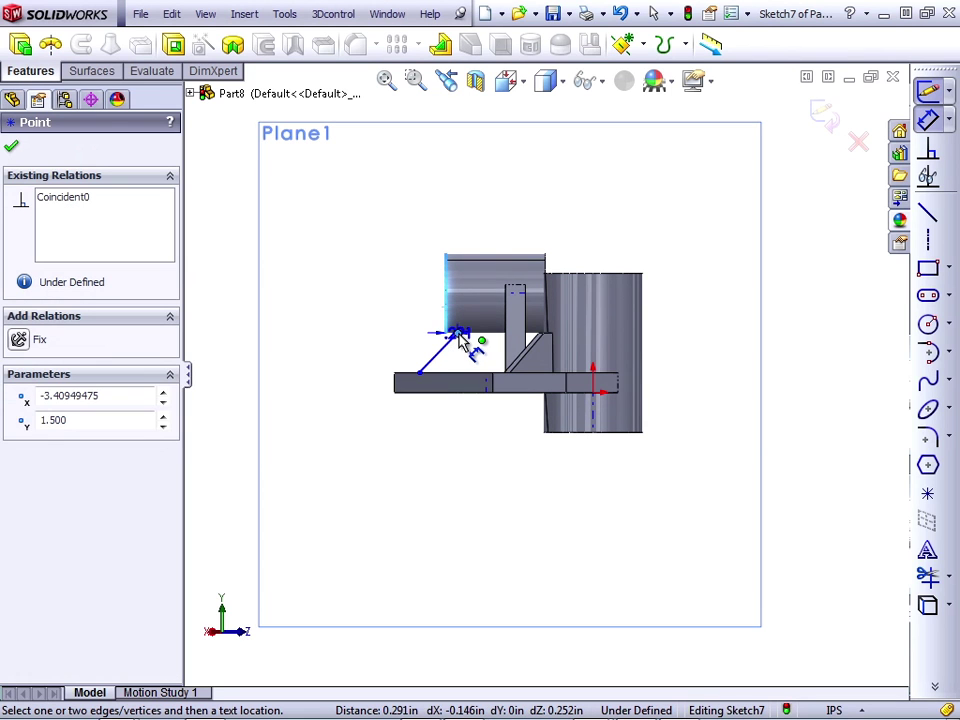
{"action": "left_click", "coordinate": [530, 196]}
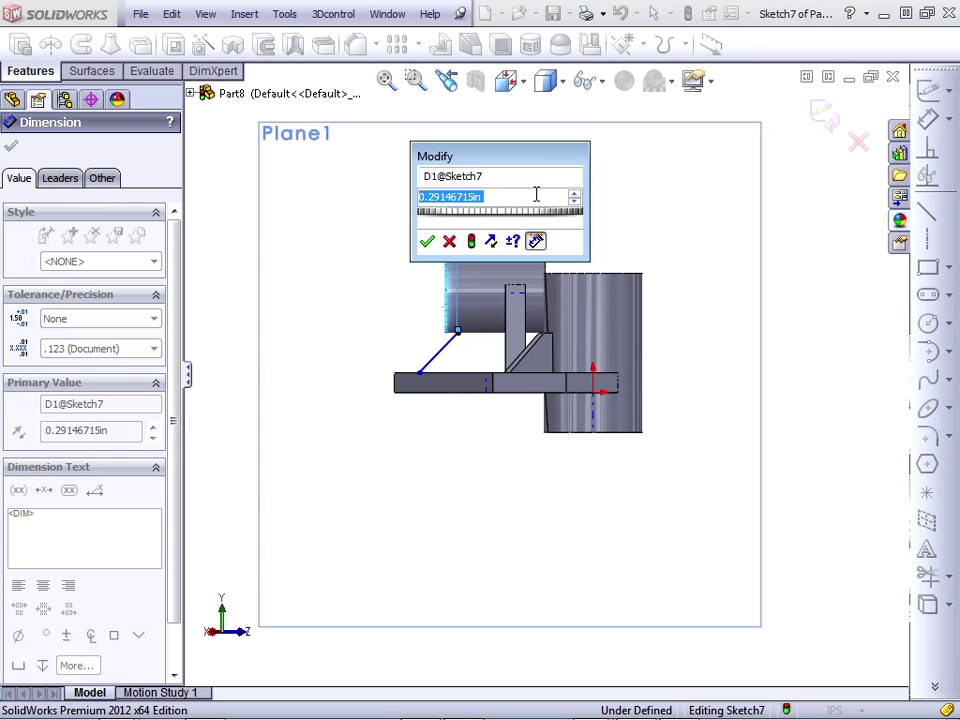
{"action": "type", "text": ".5"}
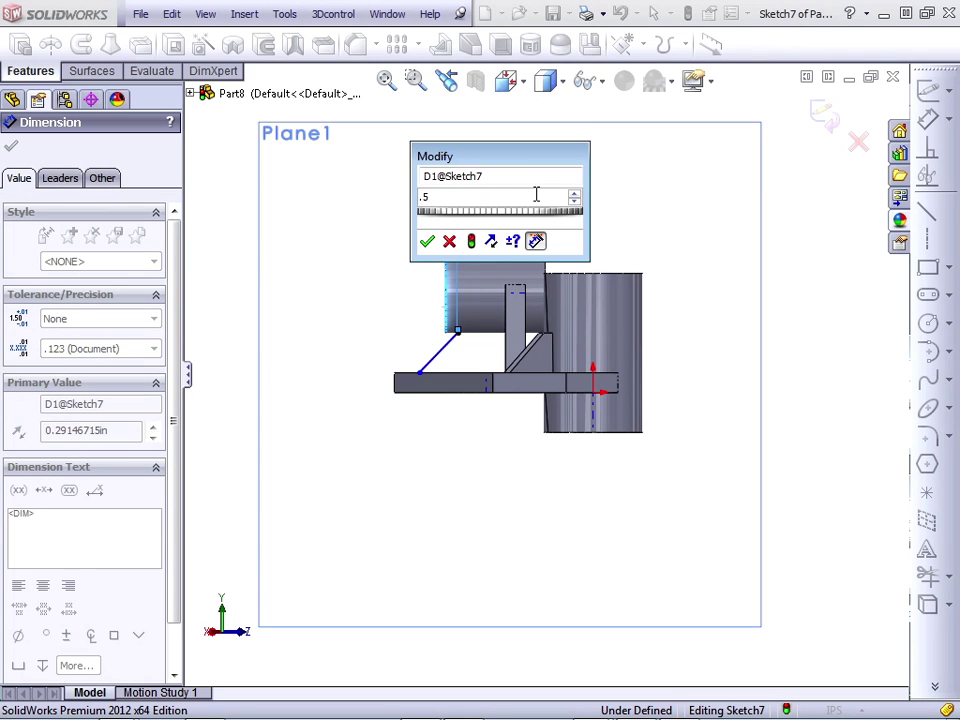
{"action": "key", "text": "Return"}
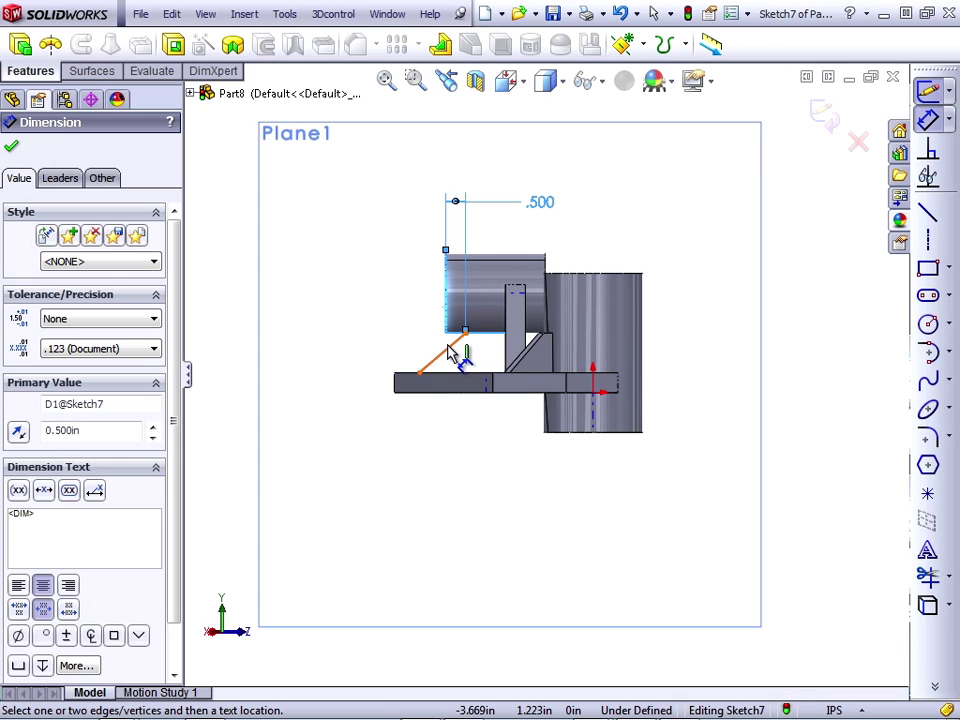
{"action": "left_click", "coordinate": [447, 357]}
{"action": "left_click", "coordinate": [430, 373]}
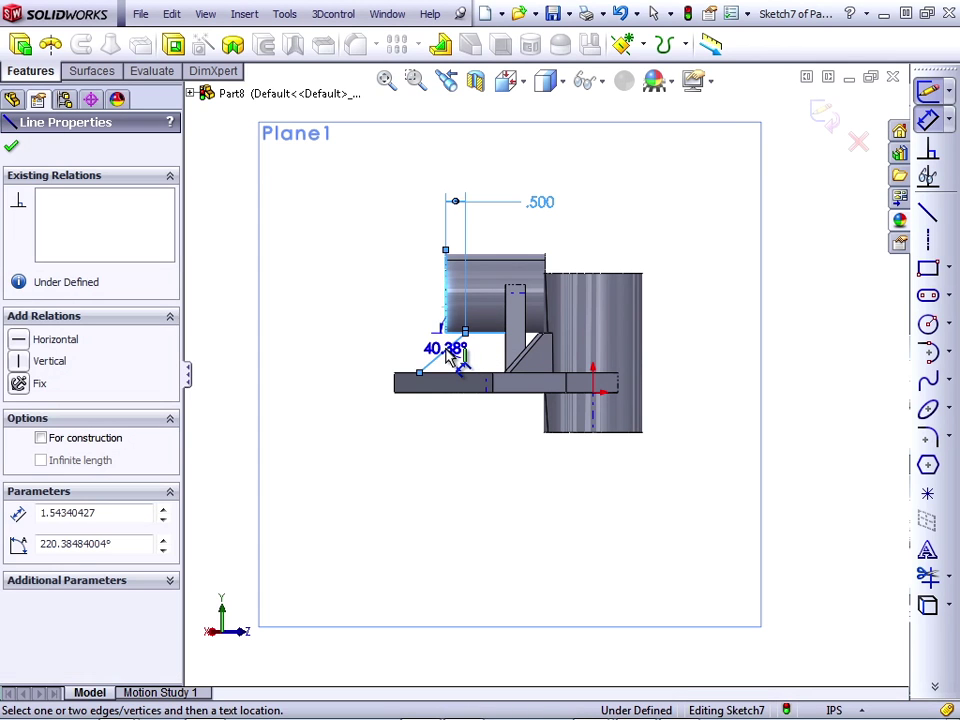
{"action": "left_click", "coordinate": [388, 356]}
{"action": "type", "text": "45"}
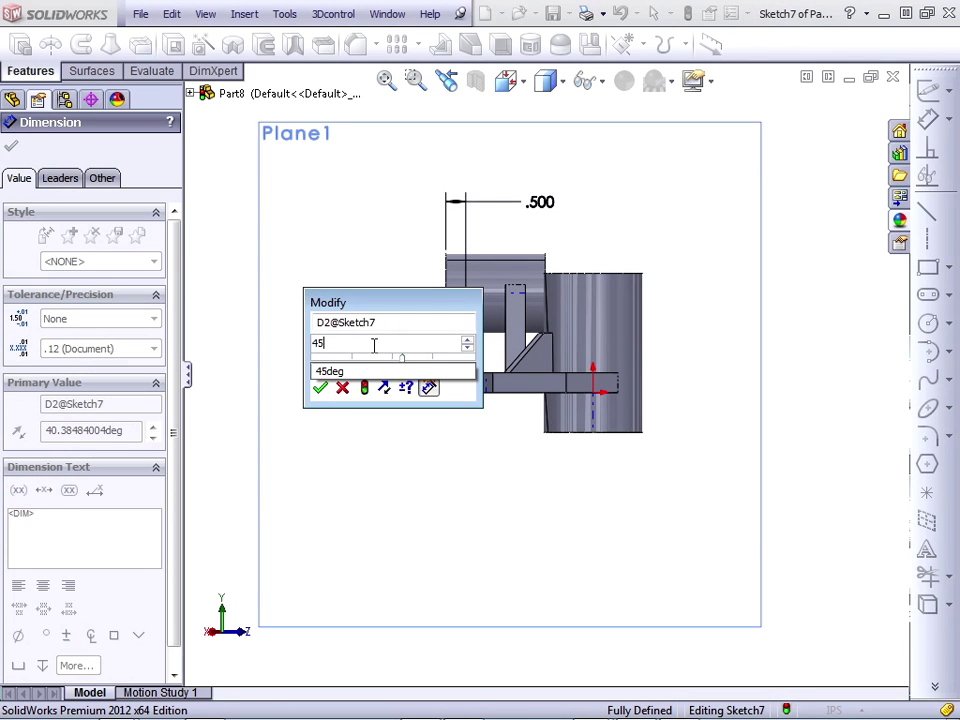
{"action": "key", "text": "Return"}
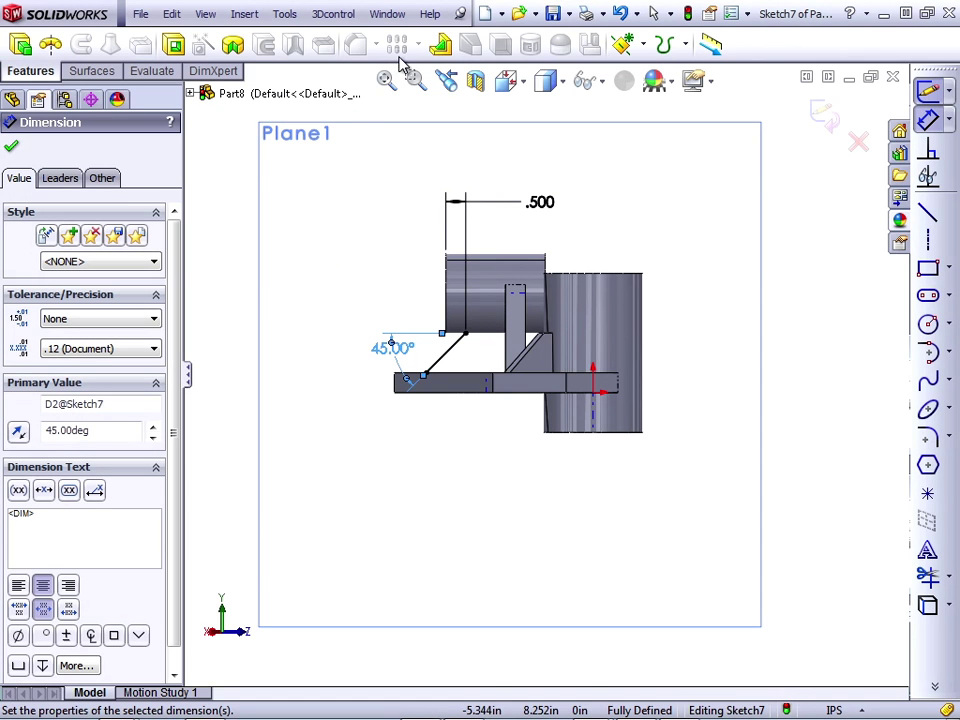
Start a rib from Sketch7, flip the material side, and select the 0.250in thickness value
{"action": "left_click", "coordinate": [443, 46]}
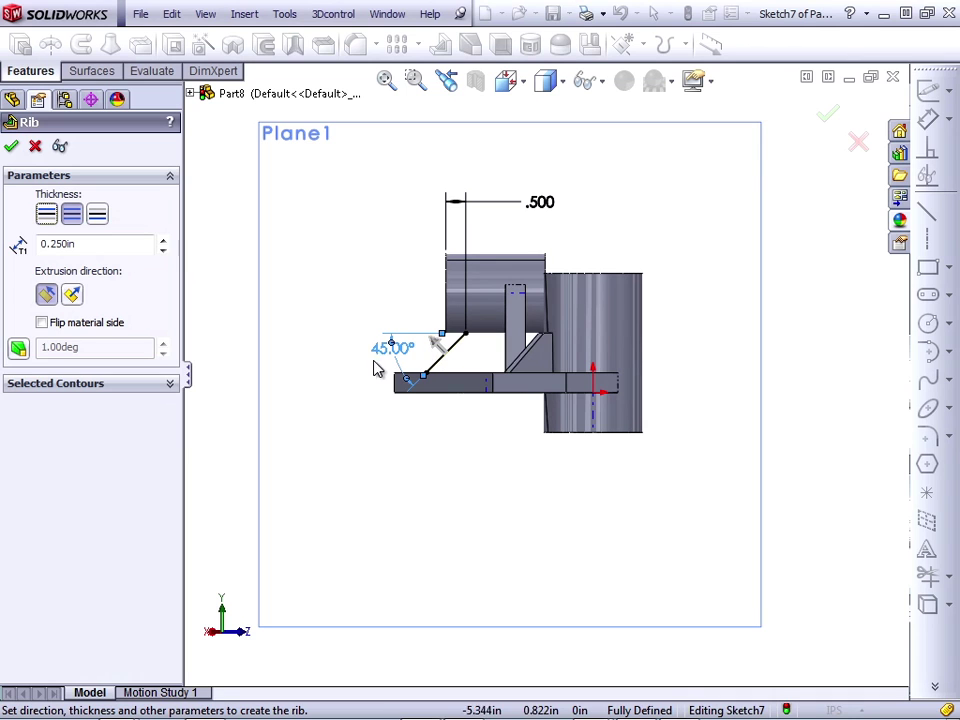
{"action": "left_click", "coordinate": [44, 323]}
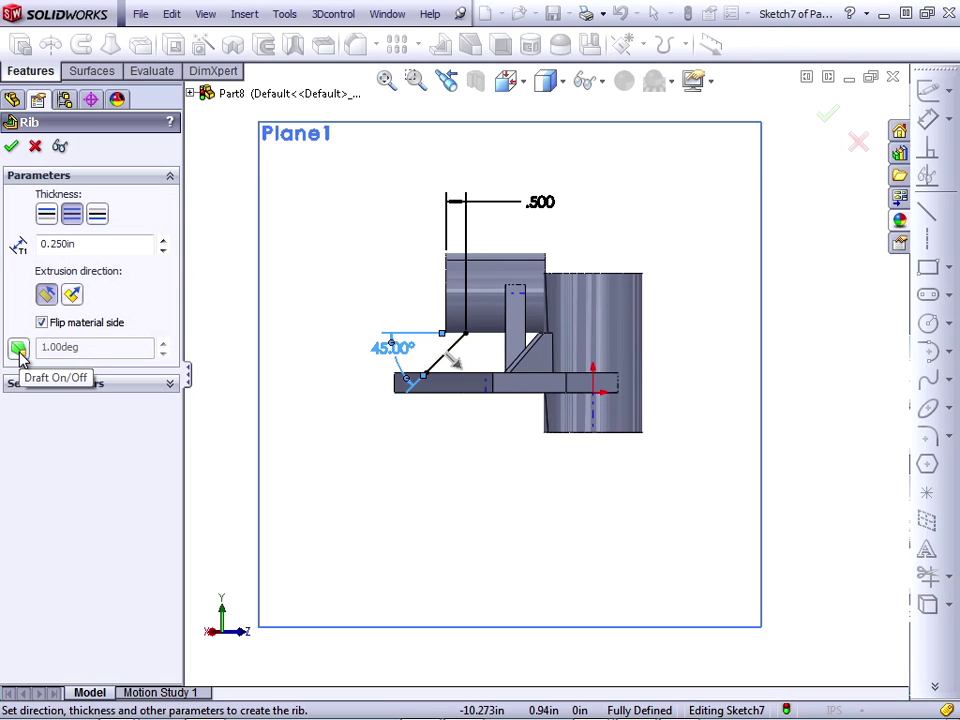
{"action": "double_click", "coordinate": [84, 243]}
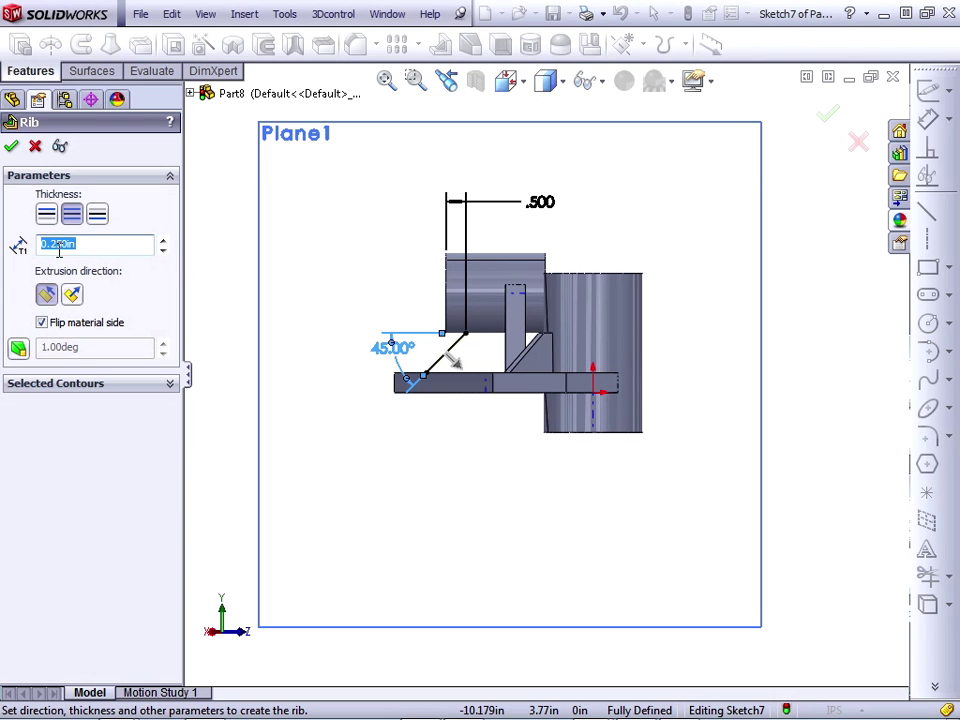
{"action": "left_click", "coordinate": [13, 148]}
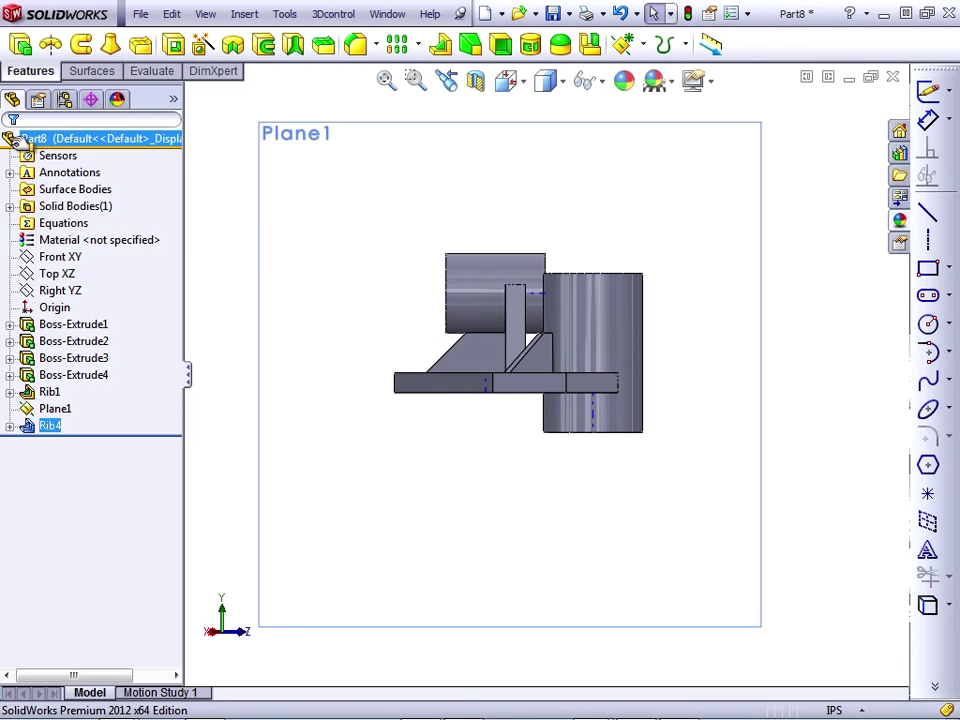
{"action": "scroll", "coordinate": [400, 392], "scroll_direction": "down", "scroll_amount": 1}
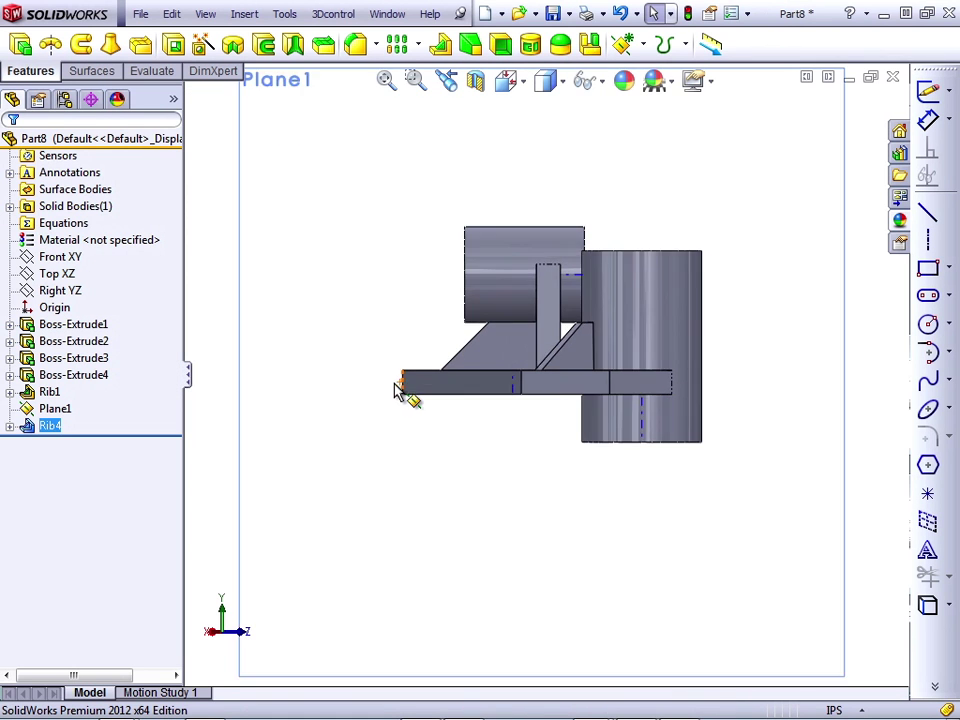
{"action": "middle_click_drag", "start_coordinate": [400, 392], "coordinate": [431, 470]}
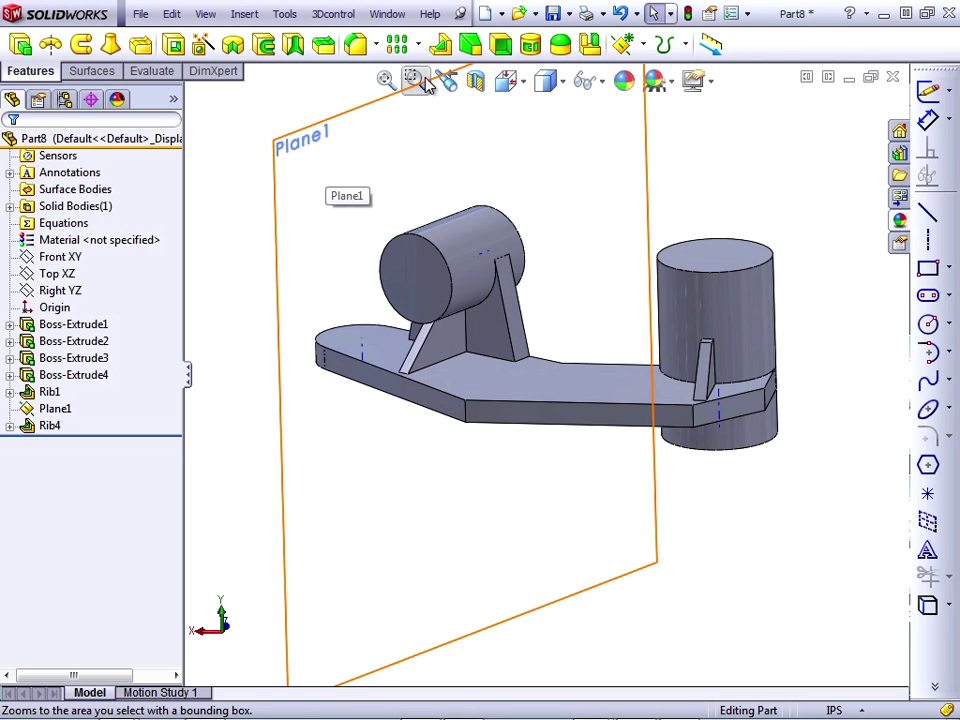
Draft both rib side faces 1.00° with the base plate's top face as neutral plane
{"action": "left_click", "coordinate": [472, 46]}
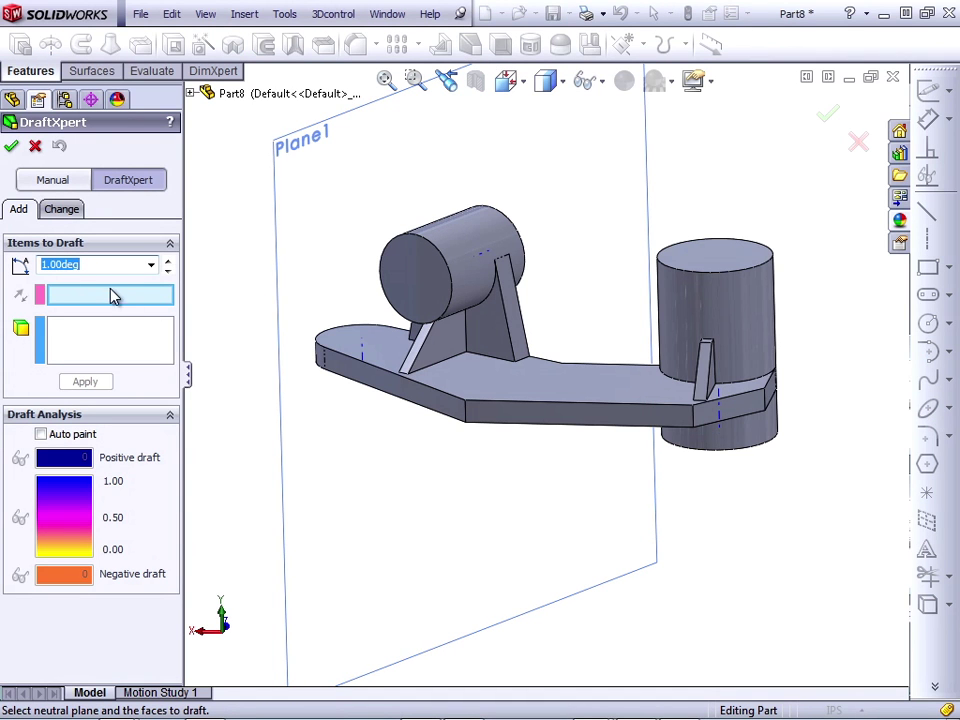
{"action": "left_click", "coordinate": [465, 380]}
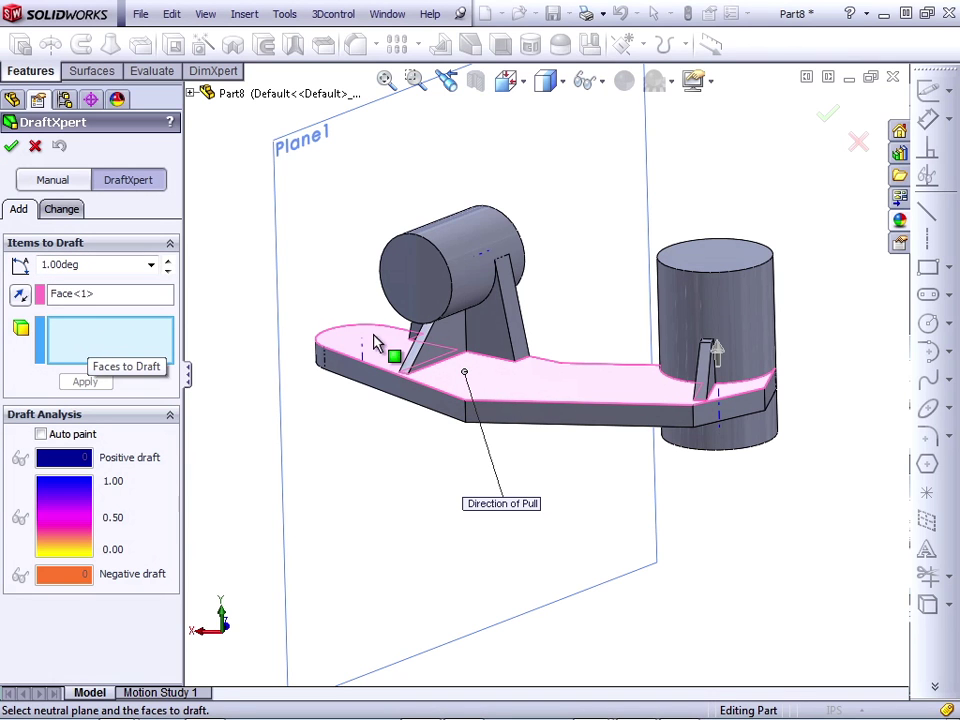
{"action": "left_click", "coordinate": [450, 354]}
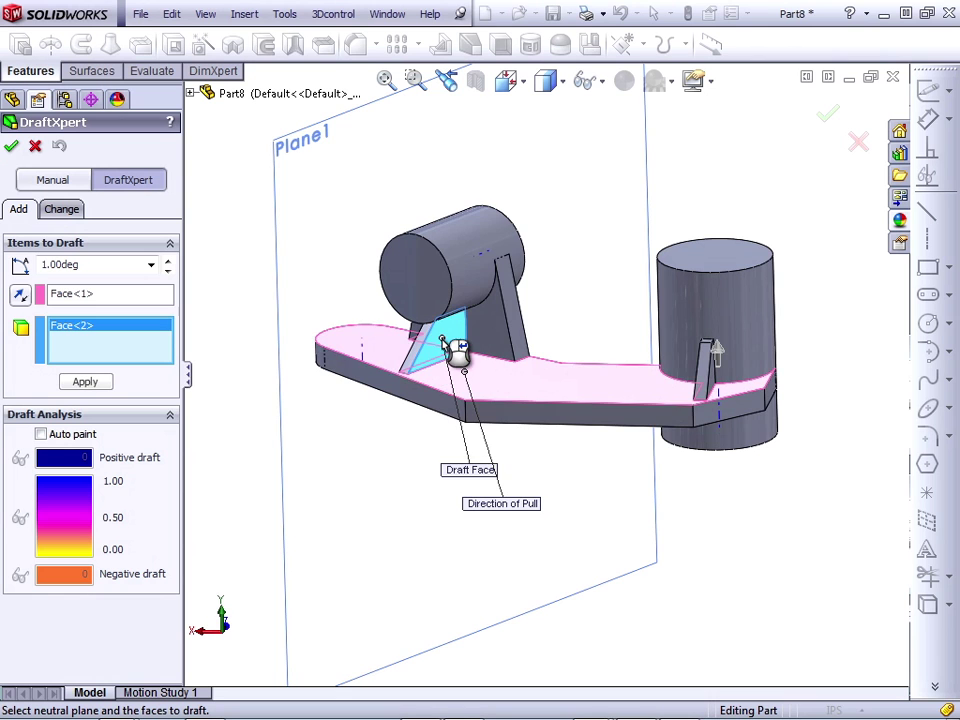
{"action": "middle_click_drag", "start_coordinate": [450, 352], "coordinate": [493, 396]}
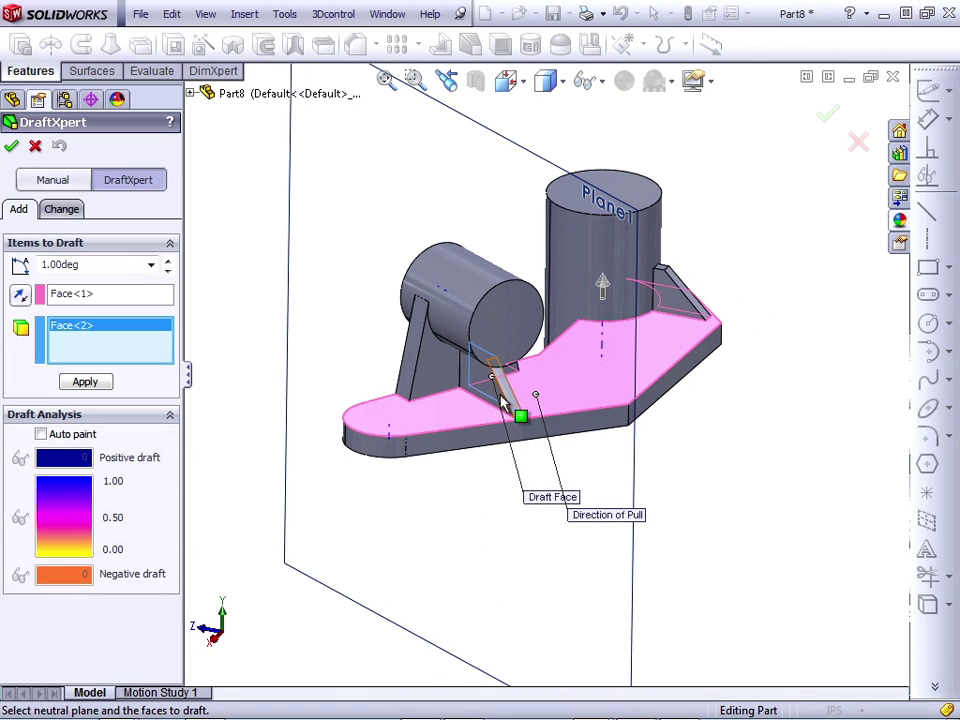
{"action": "left_click", "coordinate": [489, 391]}
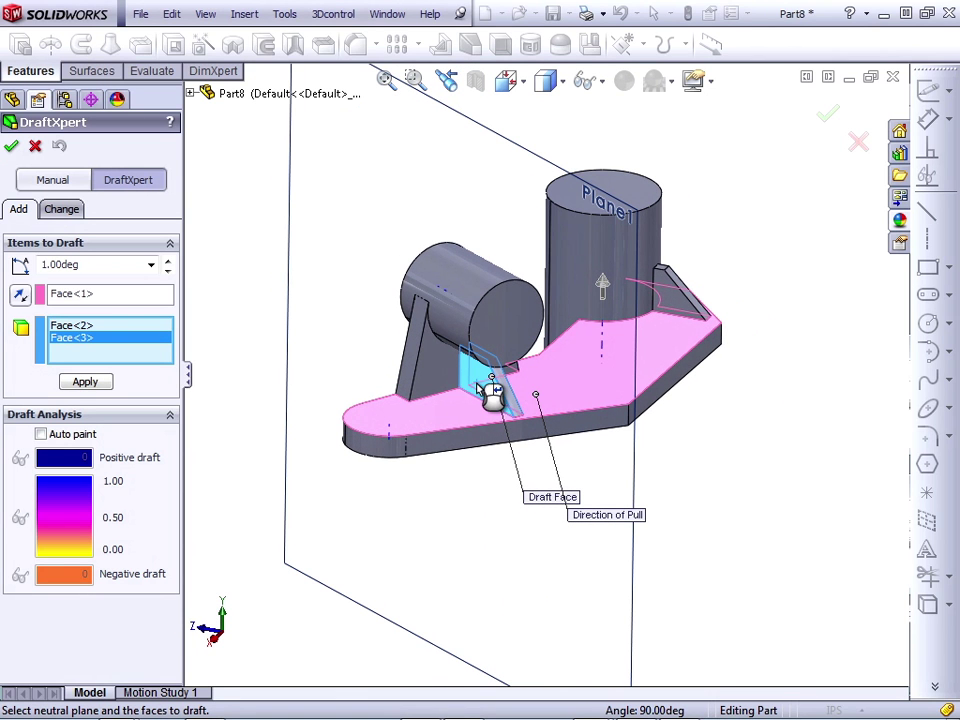
{"action": "left_click", "coordinate": [12, 148]}
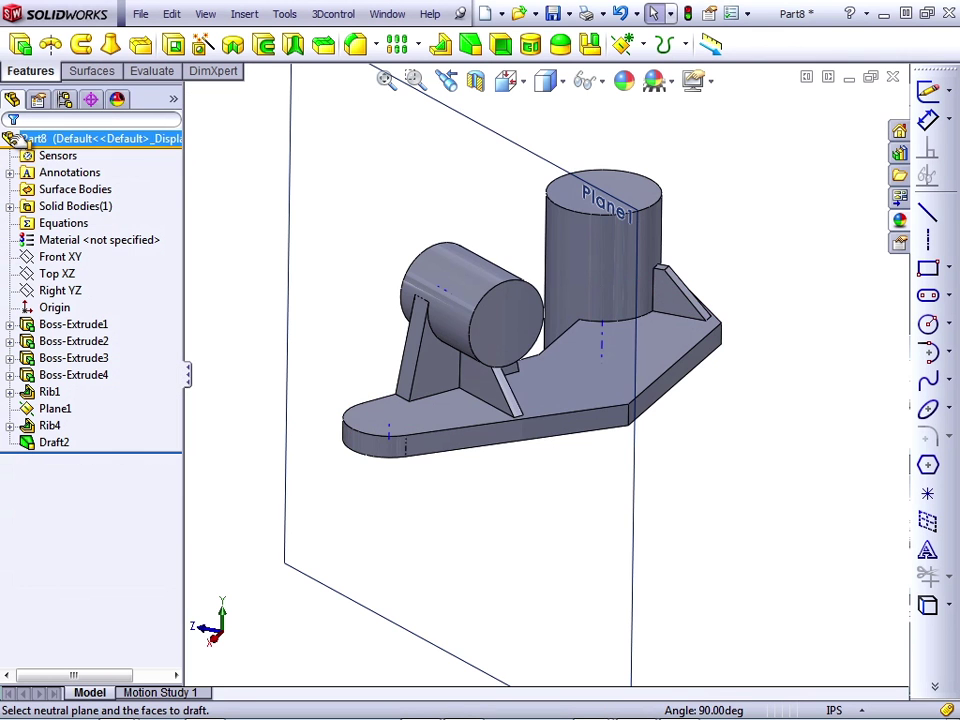
{"action": "middle_click_drag", "start_coordinate": [600, 450], "coordinate": [450, 365]}
{"action": "scroll", "coordinate": [452, 360], "scroll_direction": "down", "scroll_amount": 5}
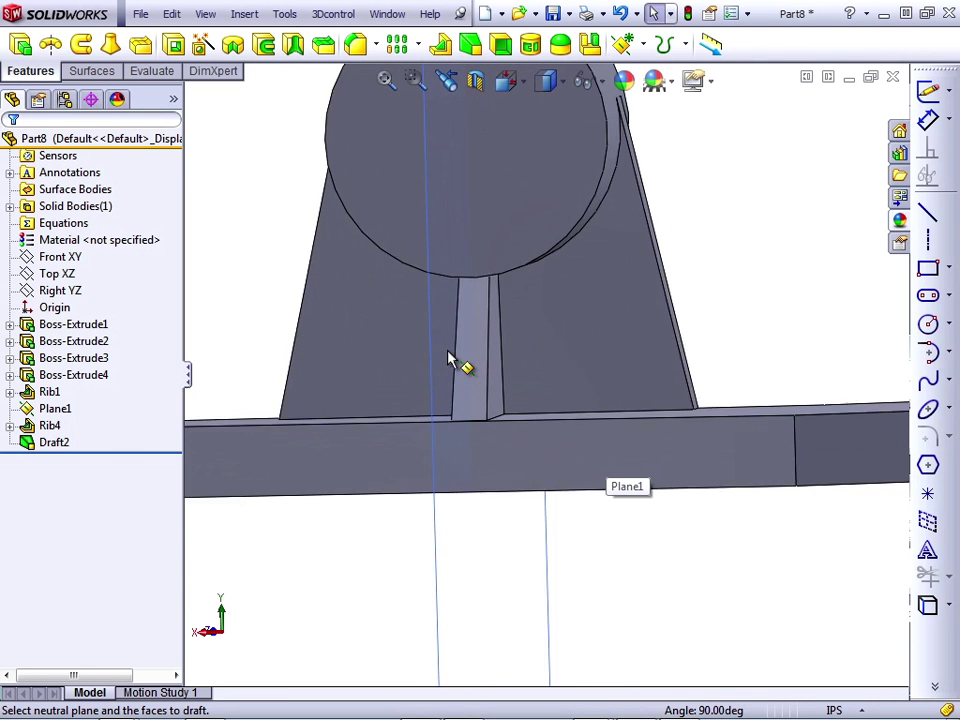
{"action": "middle_click_drag", "start_coordinate": [514, 392], "coordinate": [540, 500]}
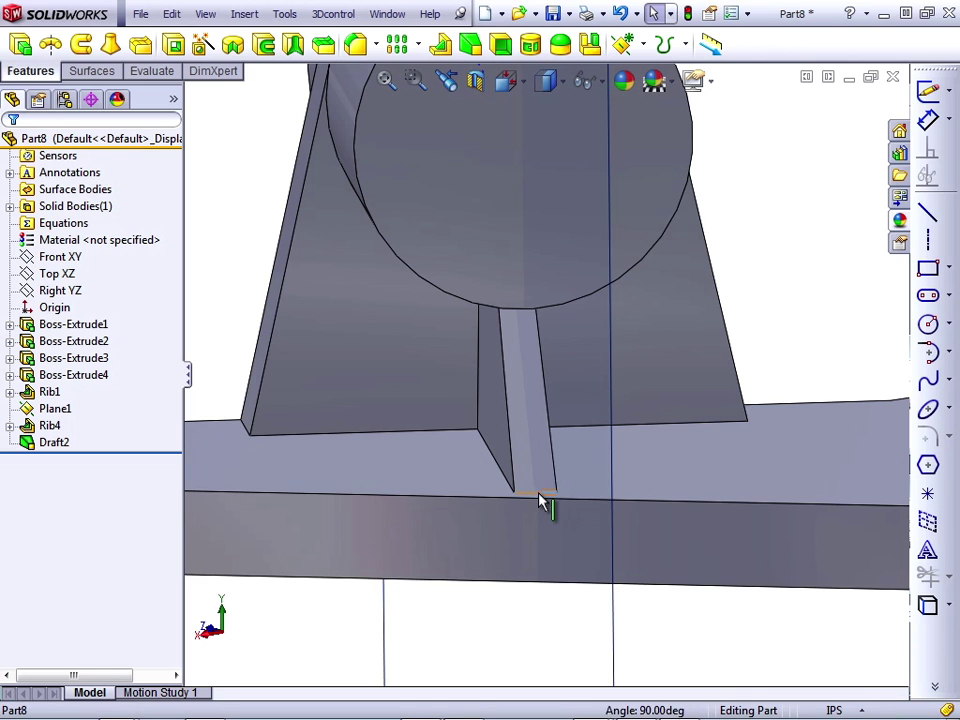
{"action": "left_click", "coordinate": [540, 501]}
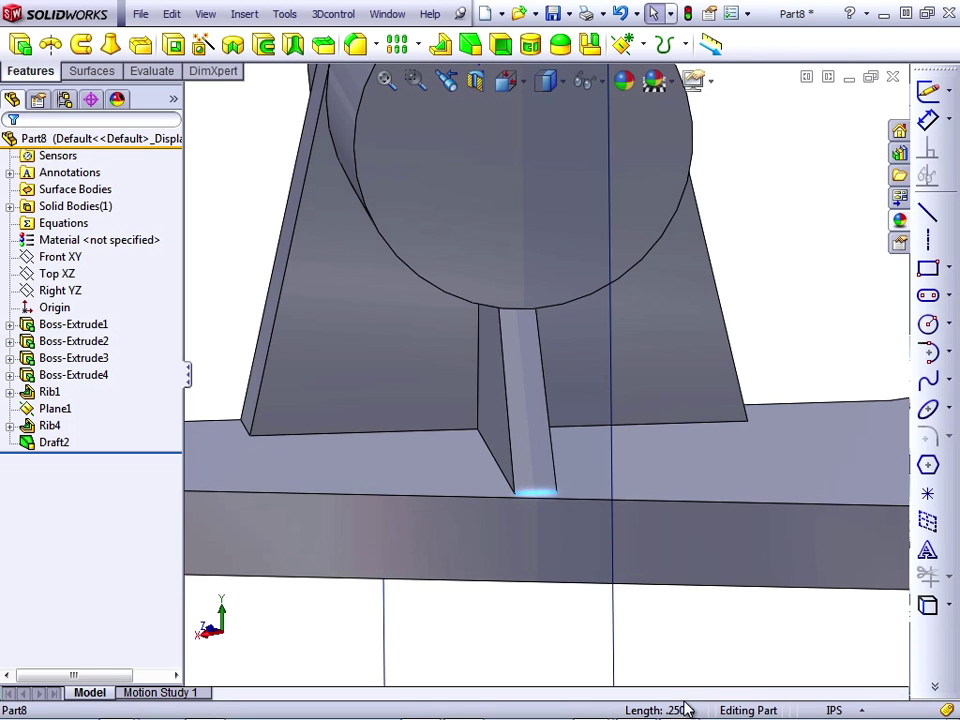
{"action": "middle_click_drag", "start_coordinate": [540, 420], "coordinate": [574, 574]}
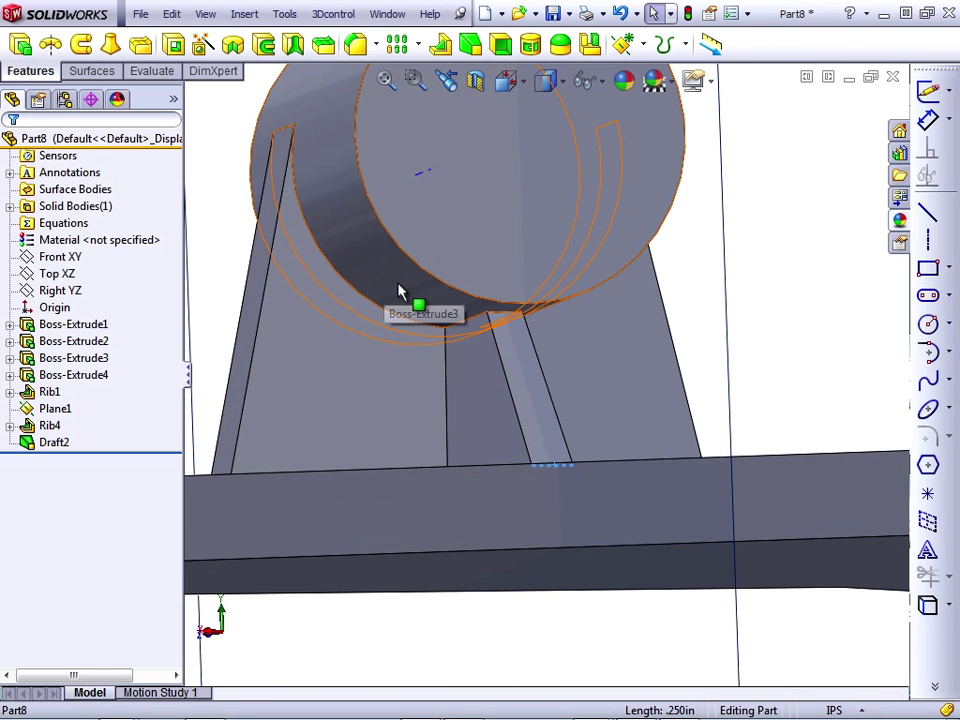
{"action": "left_click", "coordinate": [469, 321]}
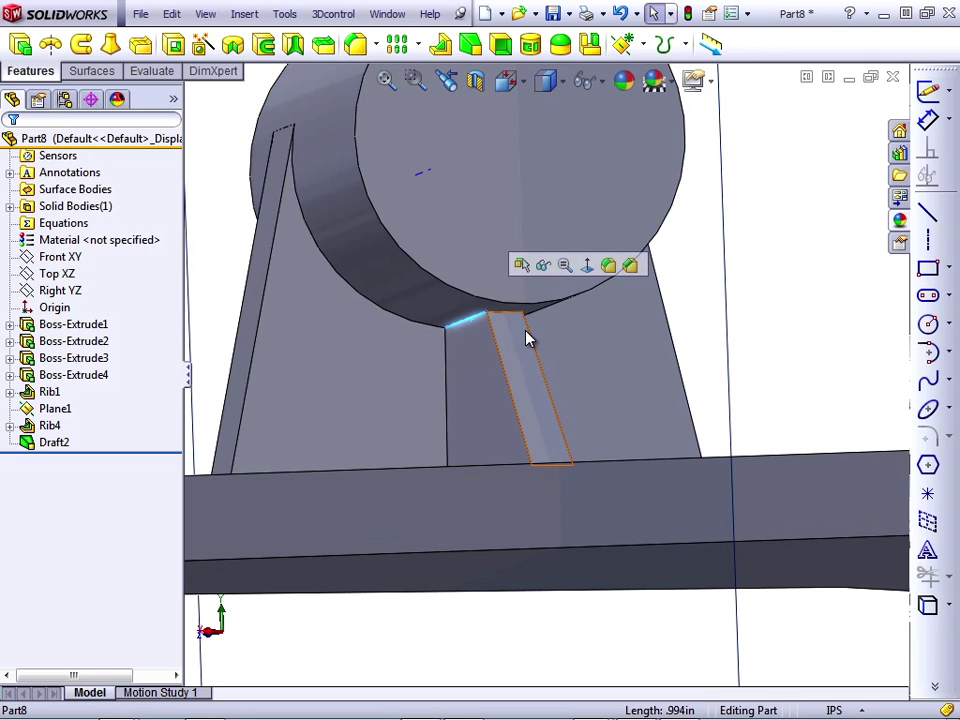
{"action": "middle_click_drag", "start_coordinate": [514, 343], "coordinate": [557, 339]}
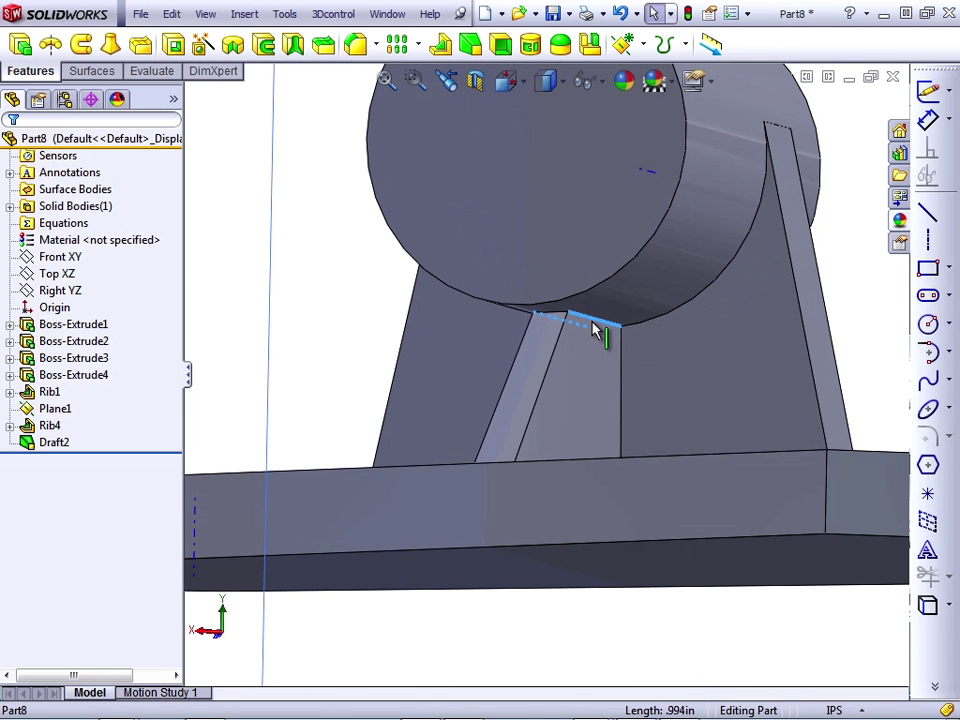
{"action": "left_click", "coordinate": [597, 331], "text": "ctrl"}
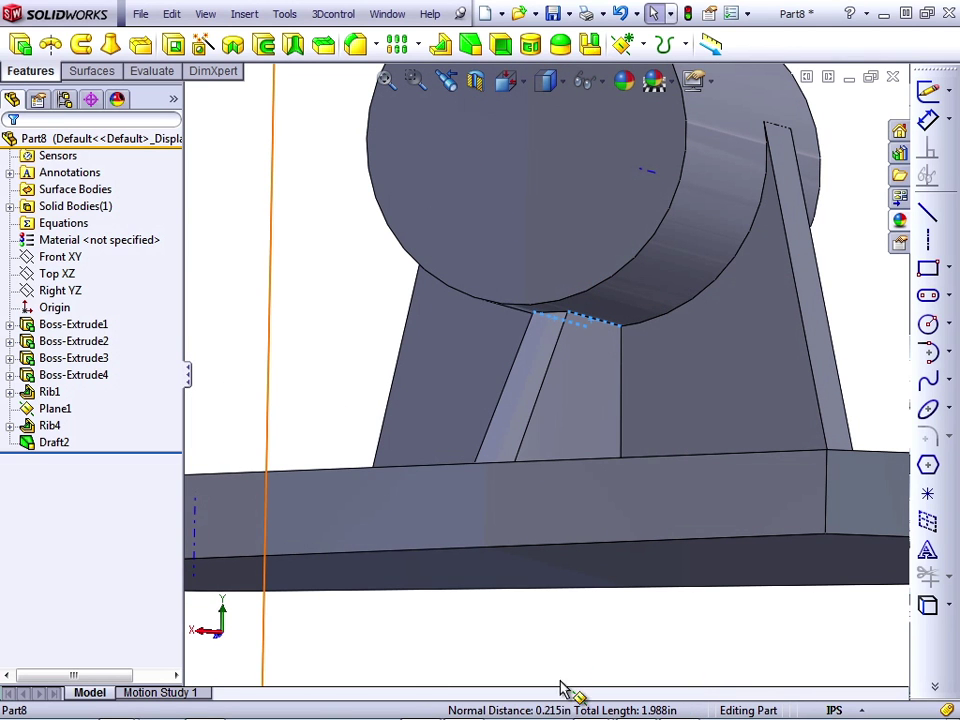
{"action": "left_click", "coordinate": [55, 408]}
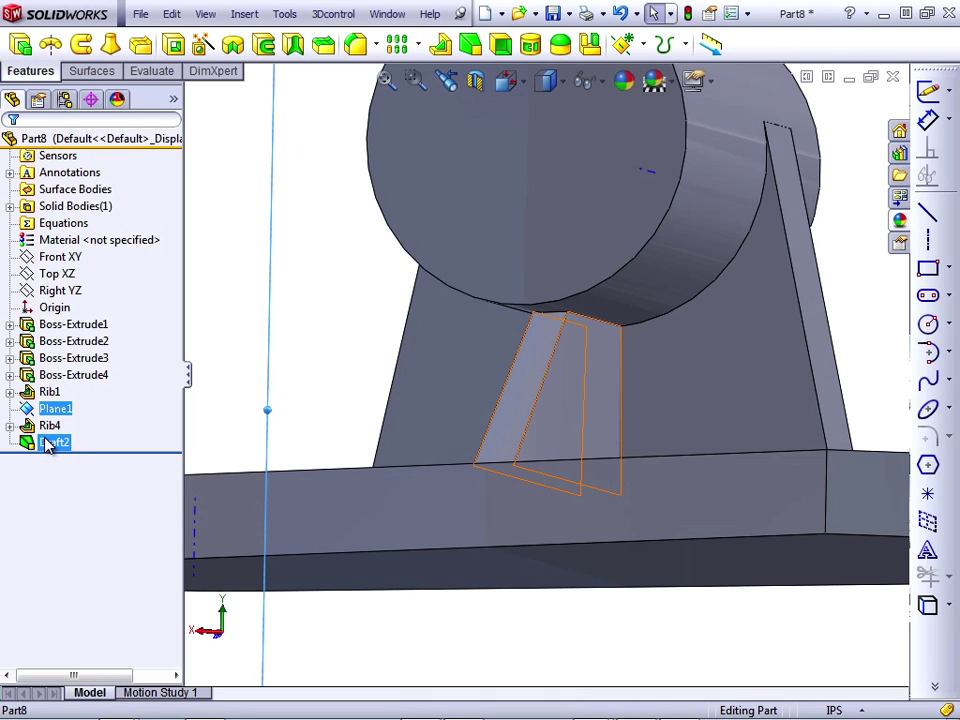
{"action": "key", "text": "ctrl+shift+z"}
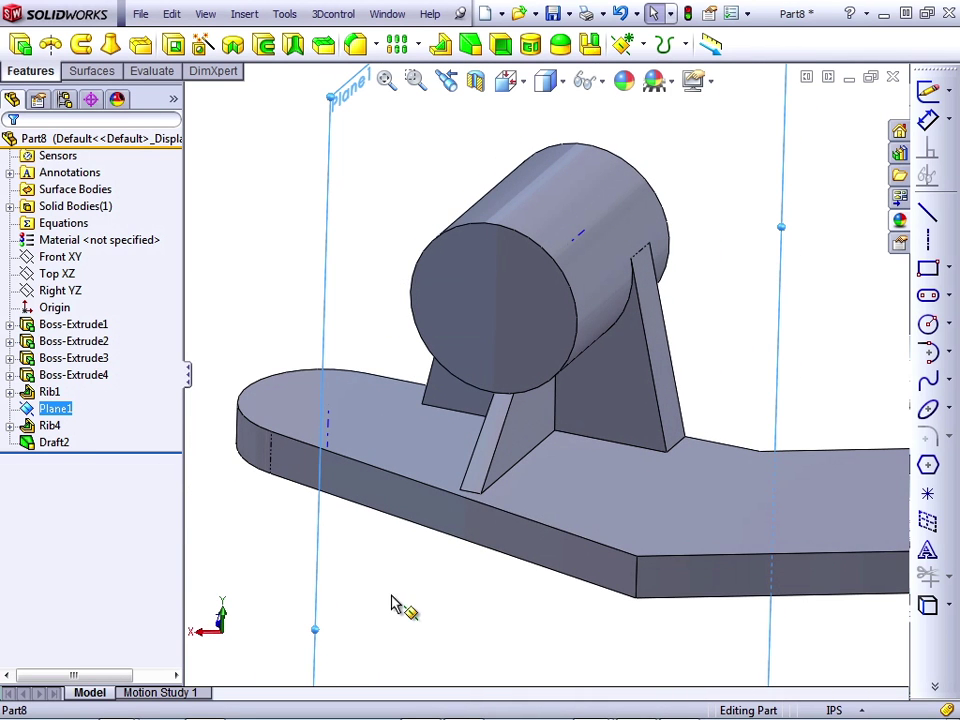
Zoom out to show the whole bracket, then select Plane1 in the FeatureManager tree and hide it
{"action": "left_click", "coordinate": [392, 605]}
{"action": "key", "text": "ctrl+shift+z"}
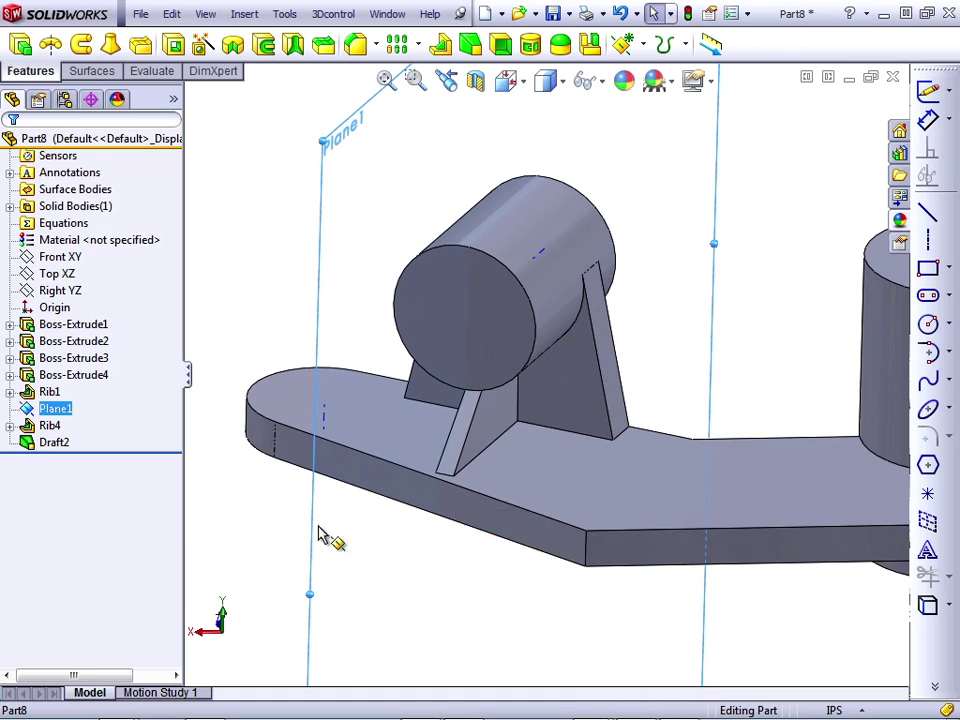
{"action": "key", "text": "ctrl+shift+z"}
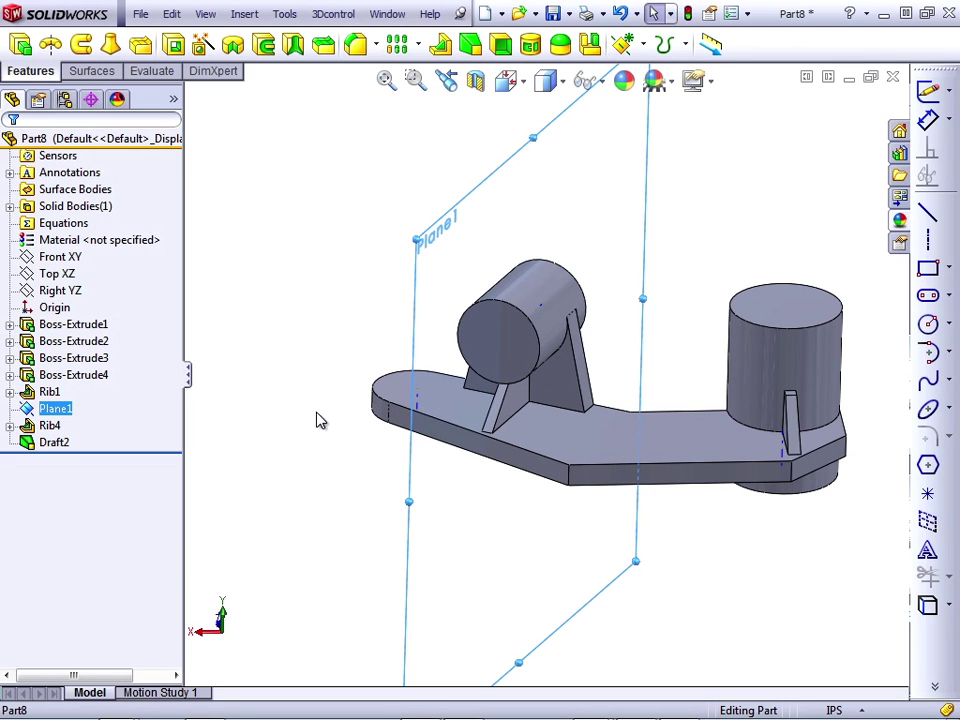
{"action": "left_click", "coordinate": [223, 416]}
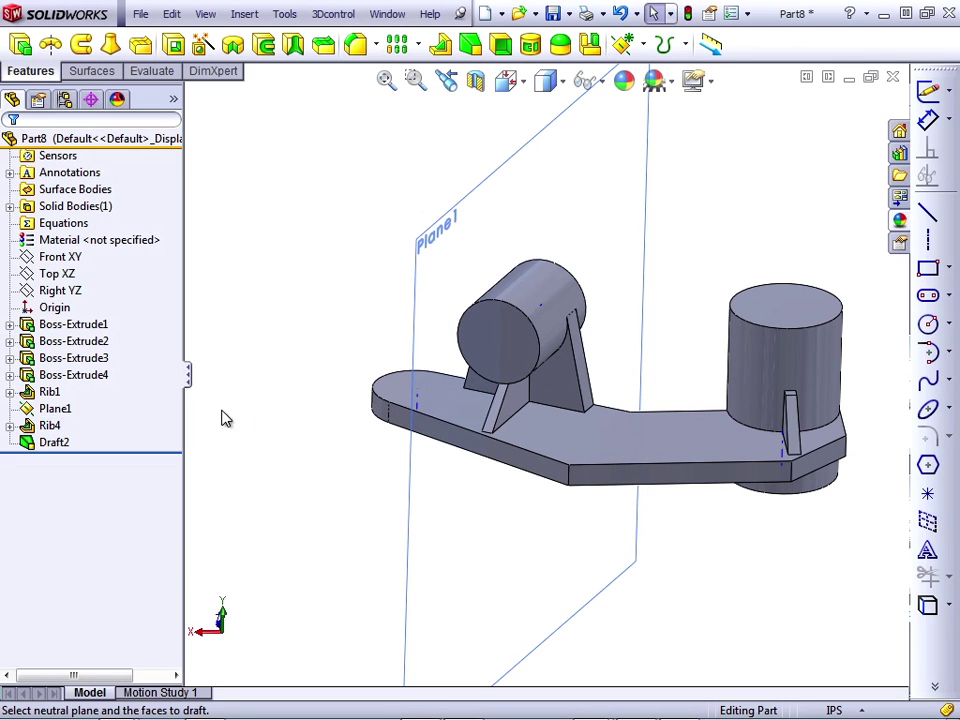
{"action": "left_click", "coordinate": [56, 412]}
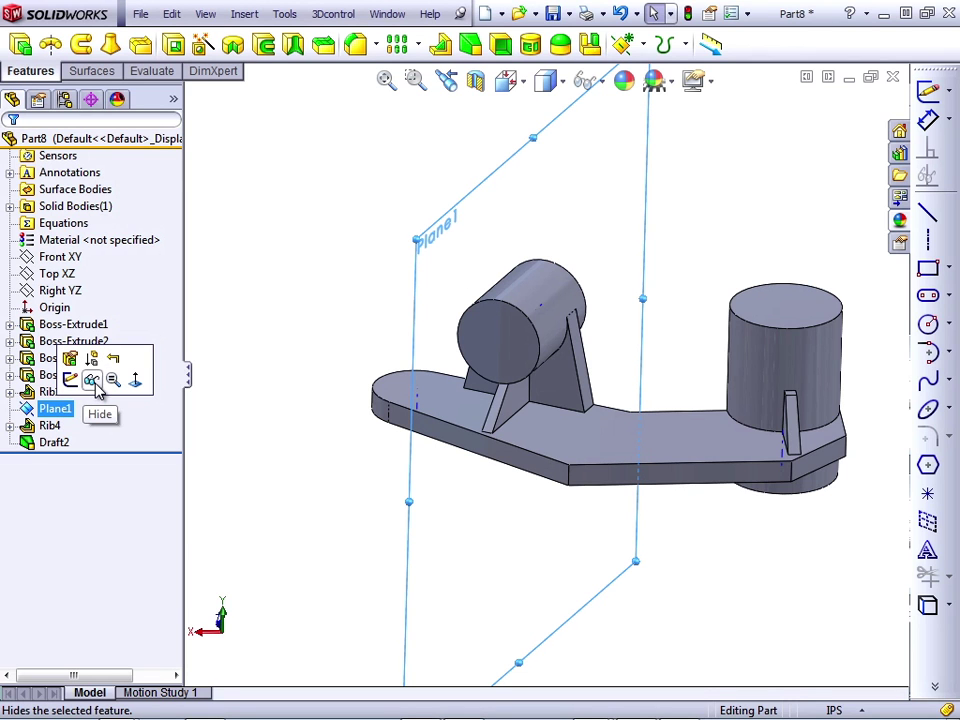
{"action": "left_click", "coordinate": [91, 381]}
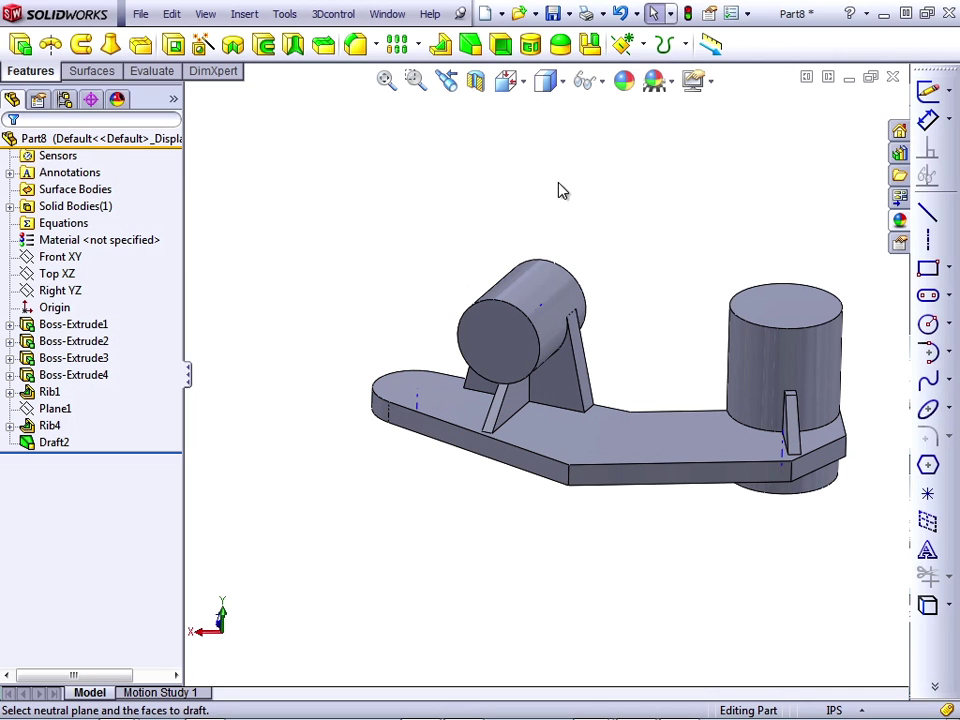
Hide the temporary axes via the Hide/Show Items flyout, then confirm Plane1 stays hidden
{"action": "left_click", "coordinate": [588, 82]}
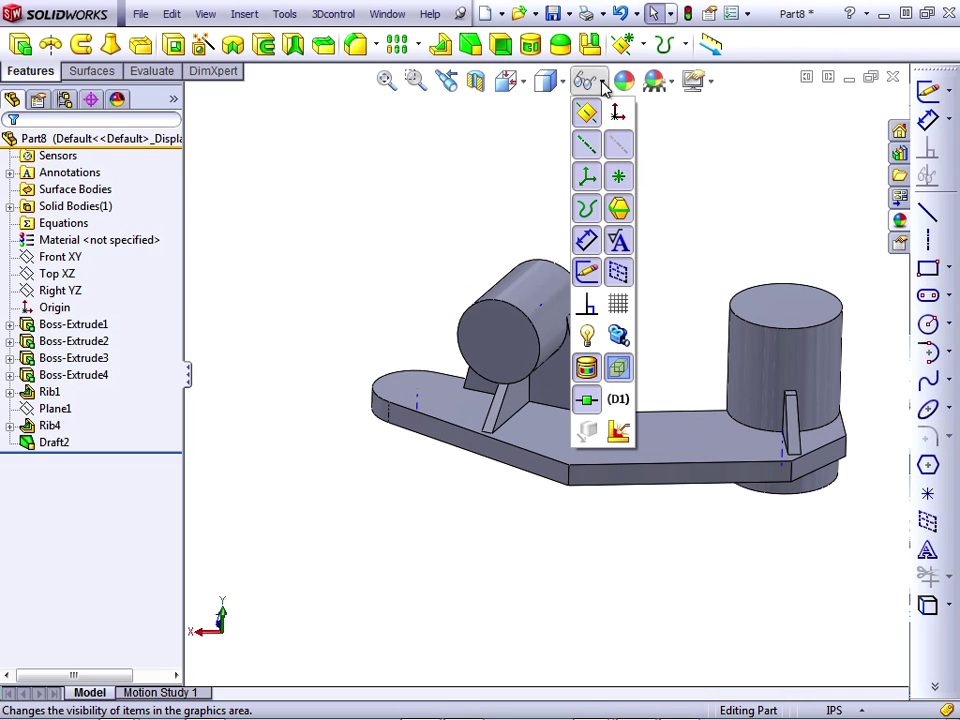
{"action": "left_click", "coordinate": [619, 148]}
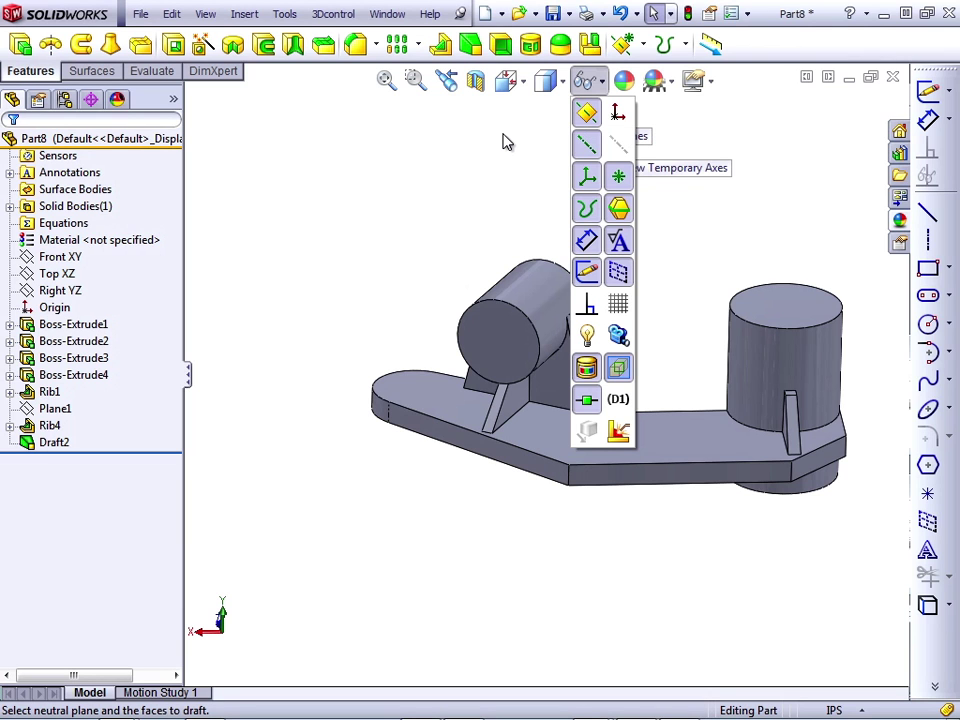
{"action": "left_click", "coordinate": [56, 412]}
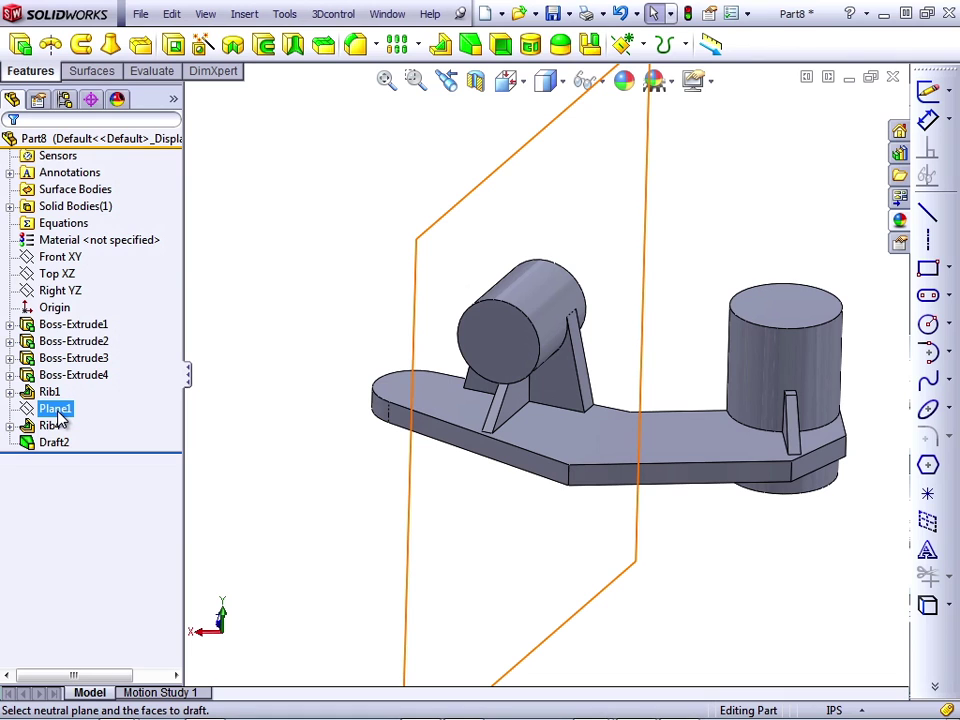
{"action": "left_click", "coordinate": [390, 449]}
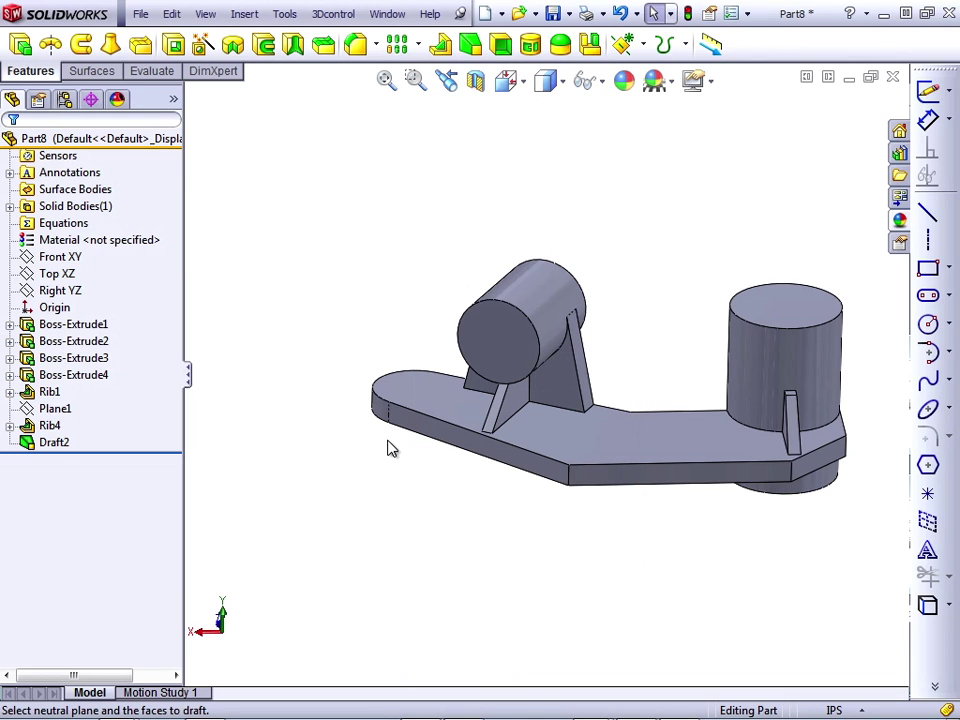